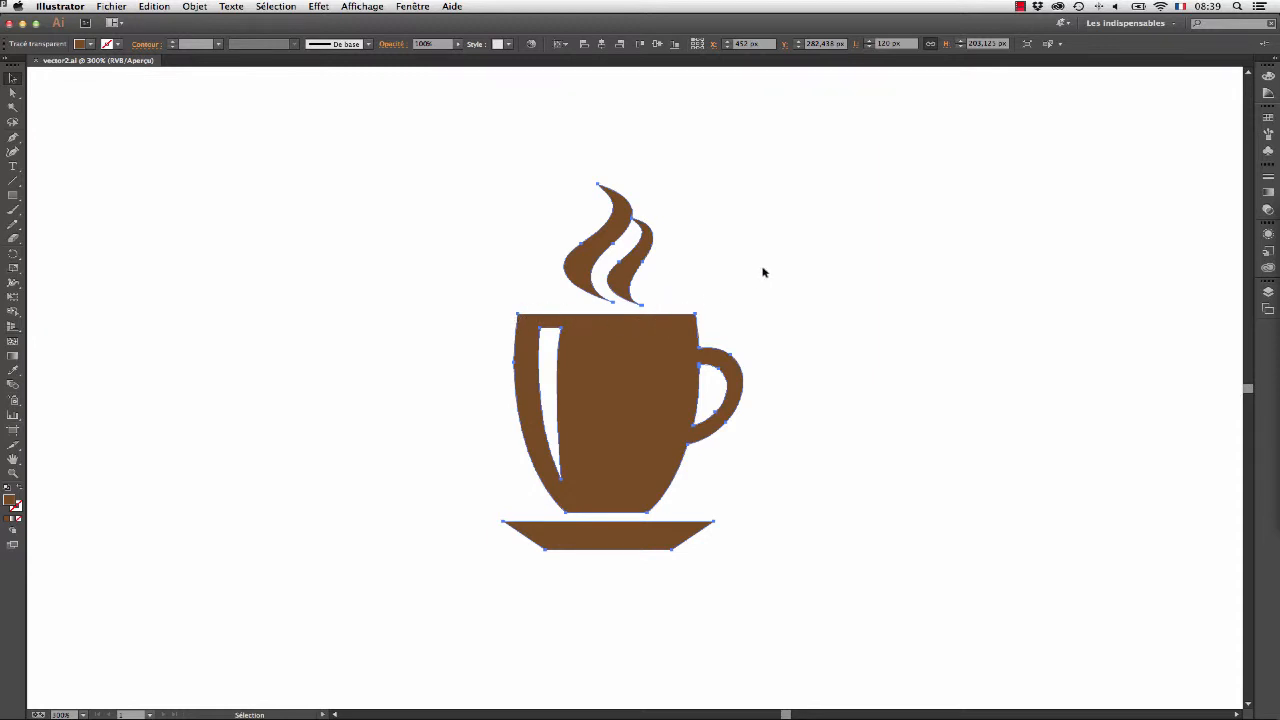
- Switch to Finder and locate vector2.png and vector2.svg in the vector2 folder
key(a)
key(super+Tab)
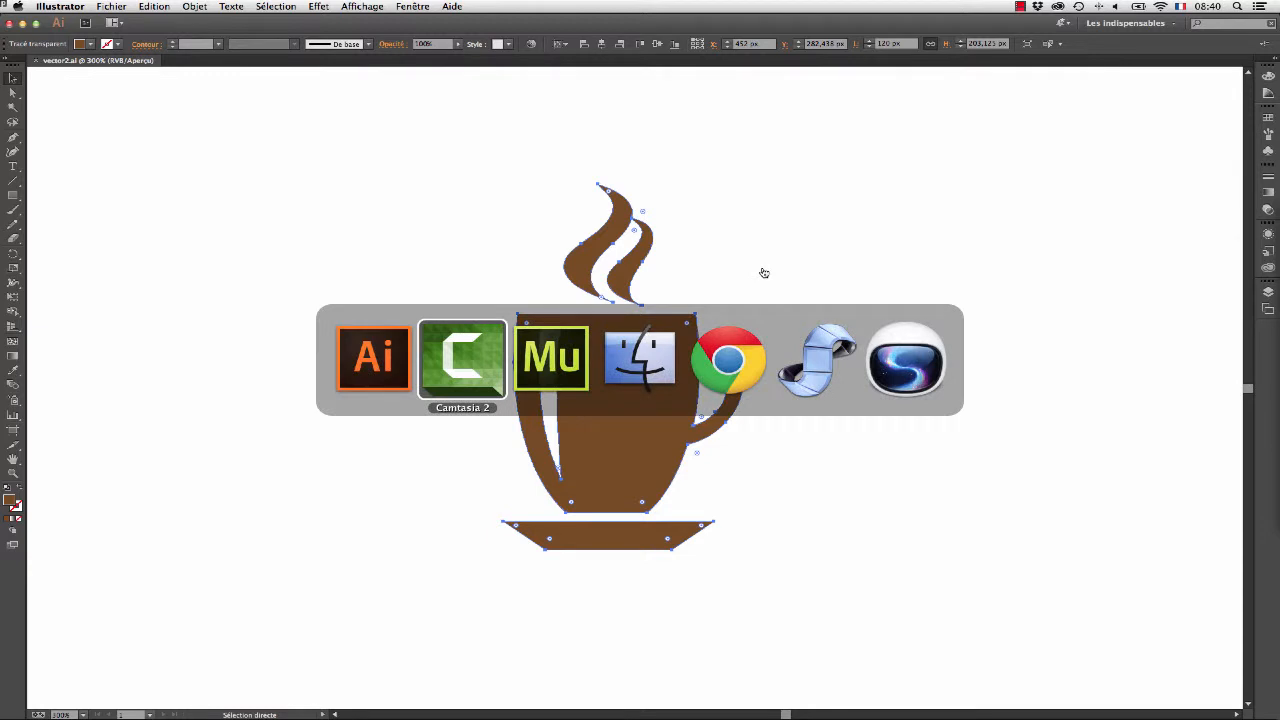
key(super+Tab)
key(super+Tab)
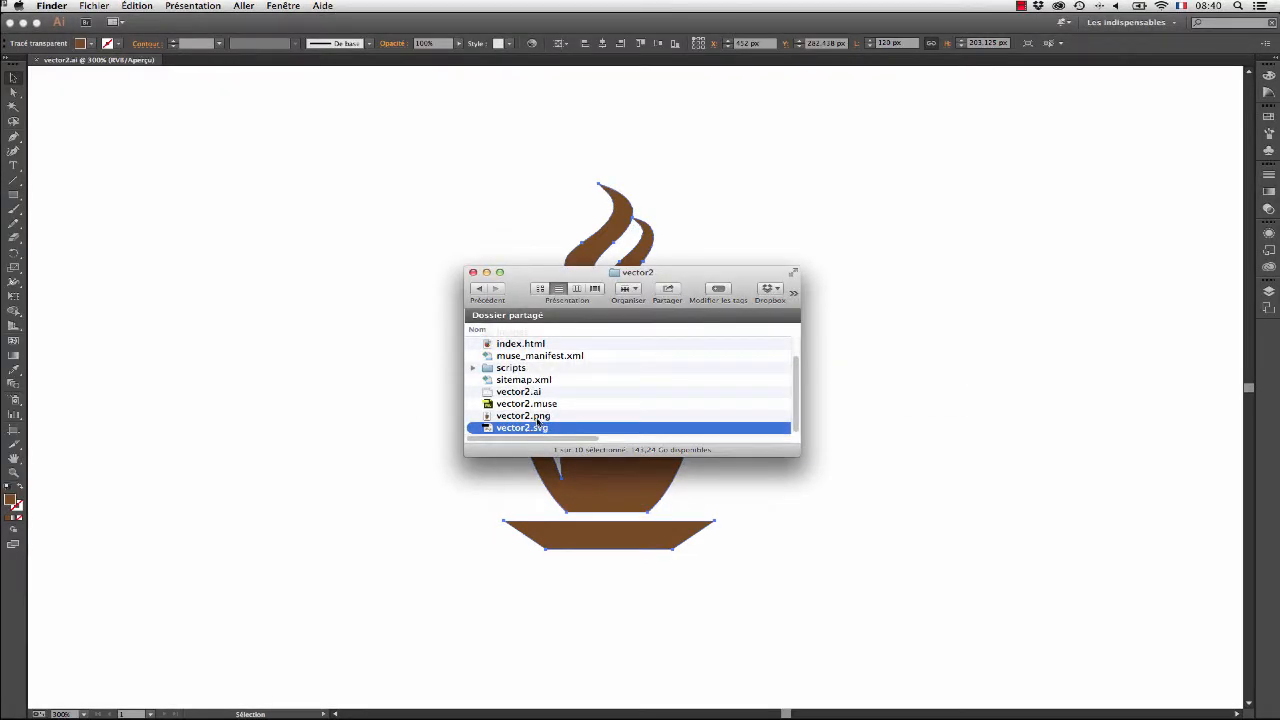
click(538, 422)
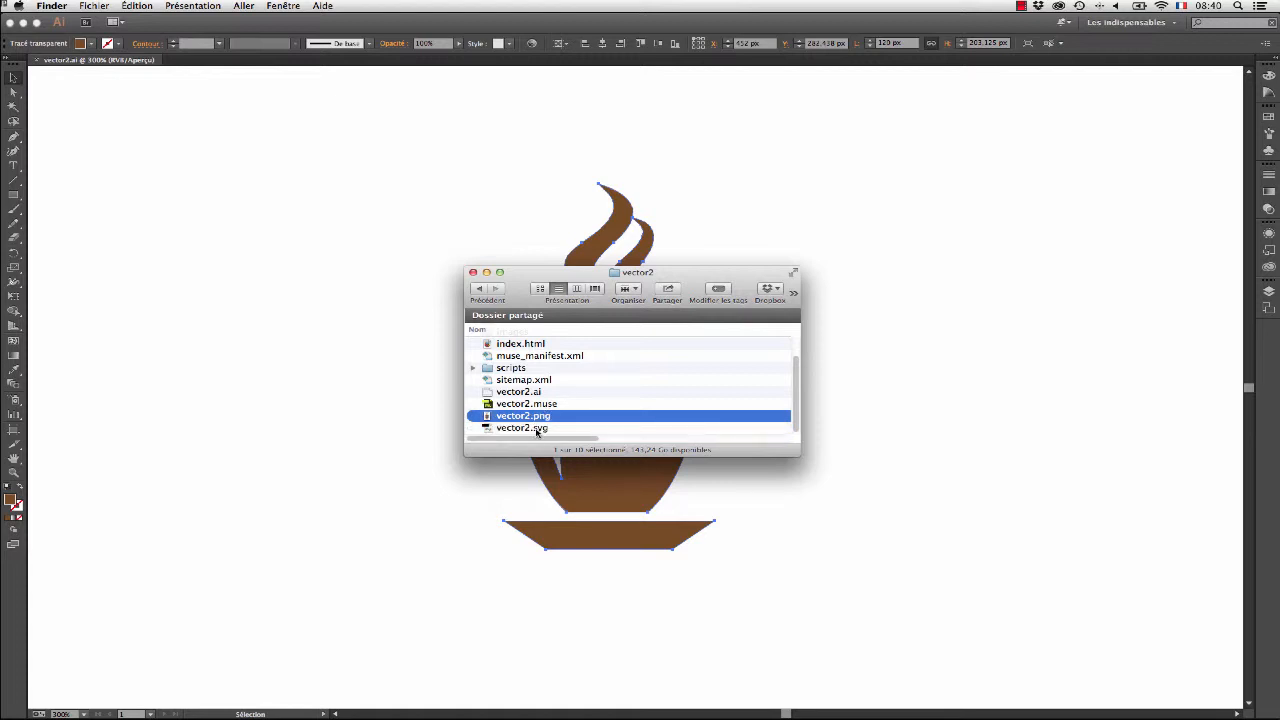
click(537, 431)
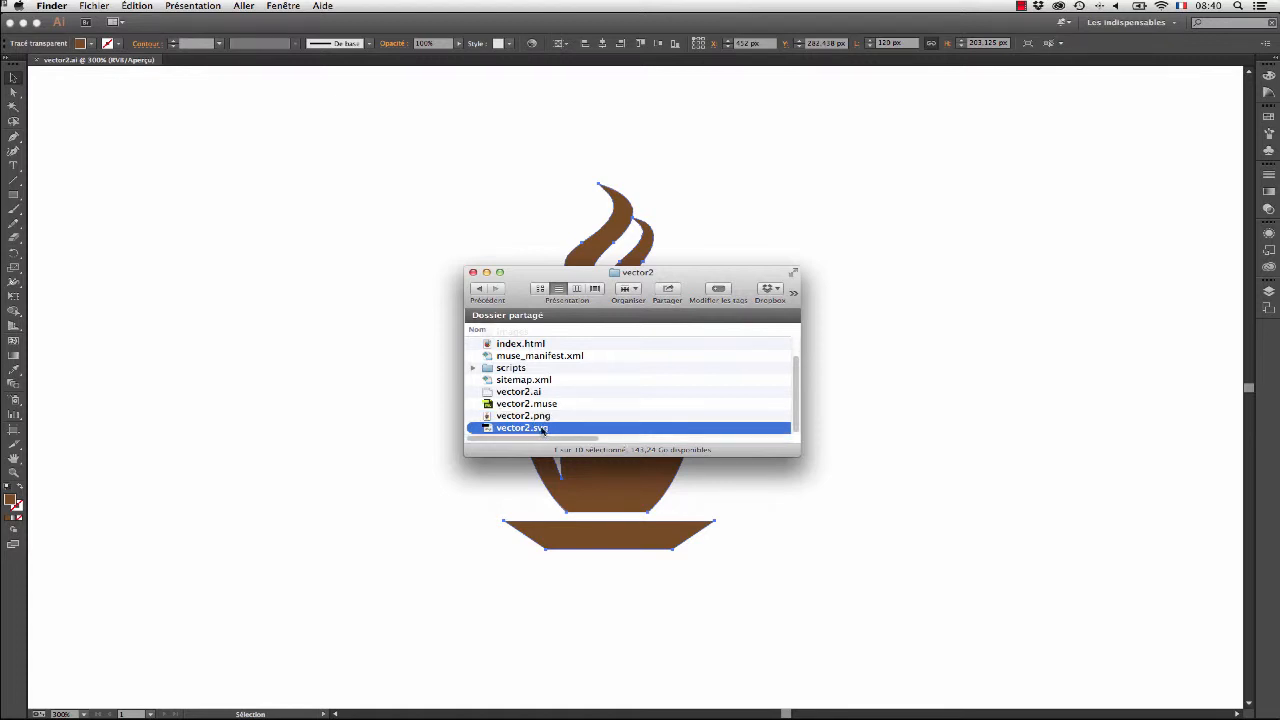
- Switch to Adobe Muse and compare the edge sharpness of the PNG and SVG cups at each size on the page
key(super+Tab)
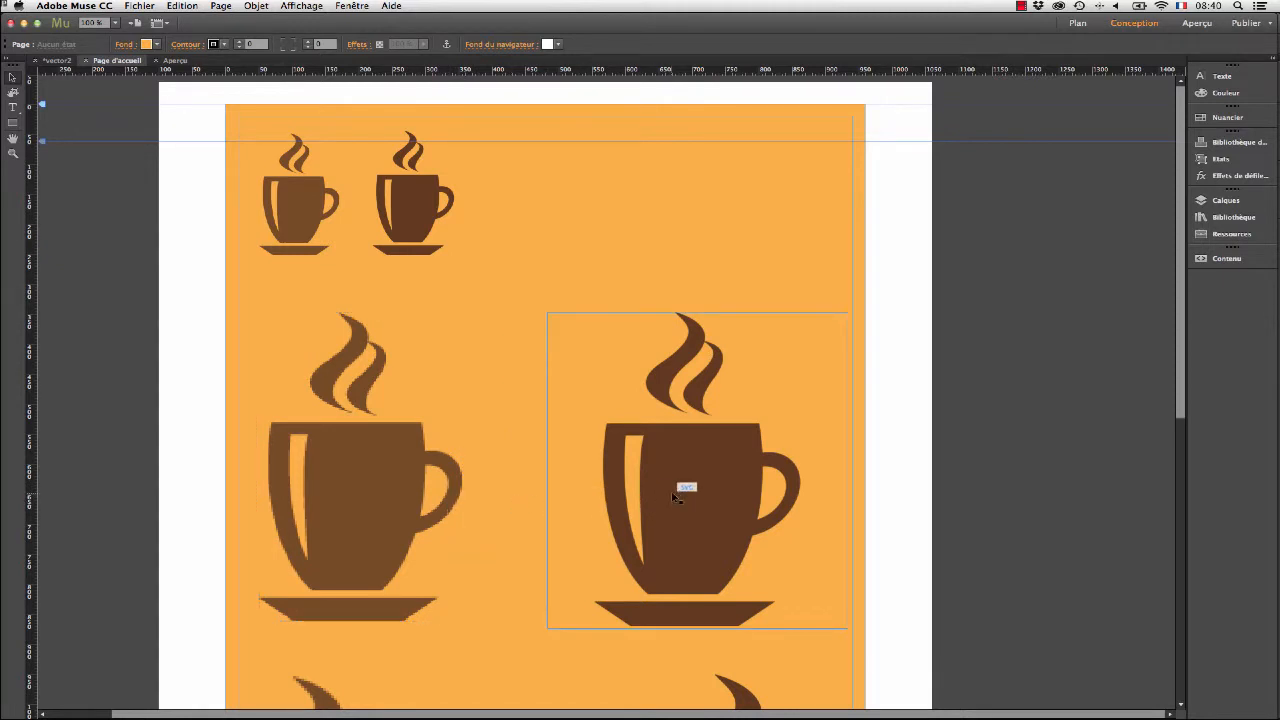
scroll(560, 484, down, 2)
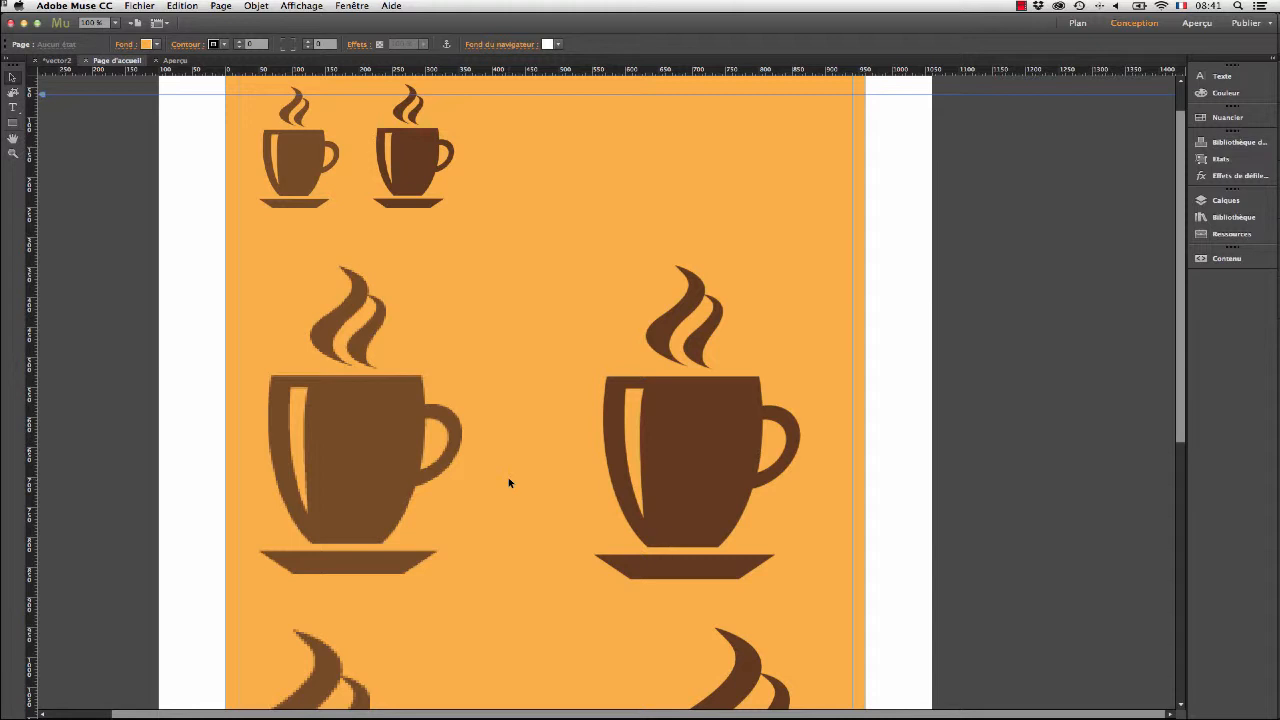
scroll(508, 483, down, 5)
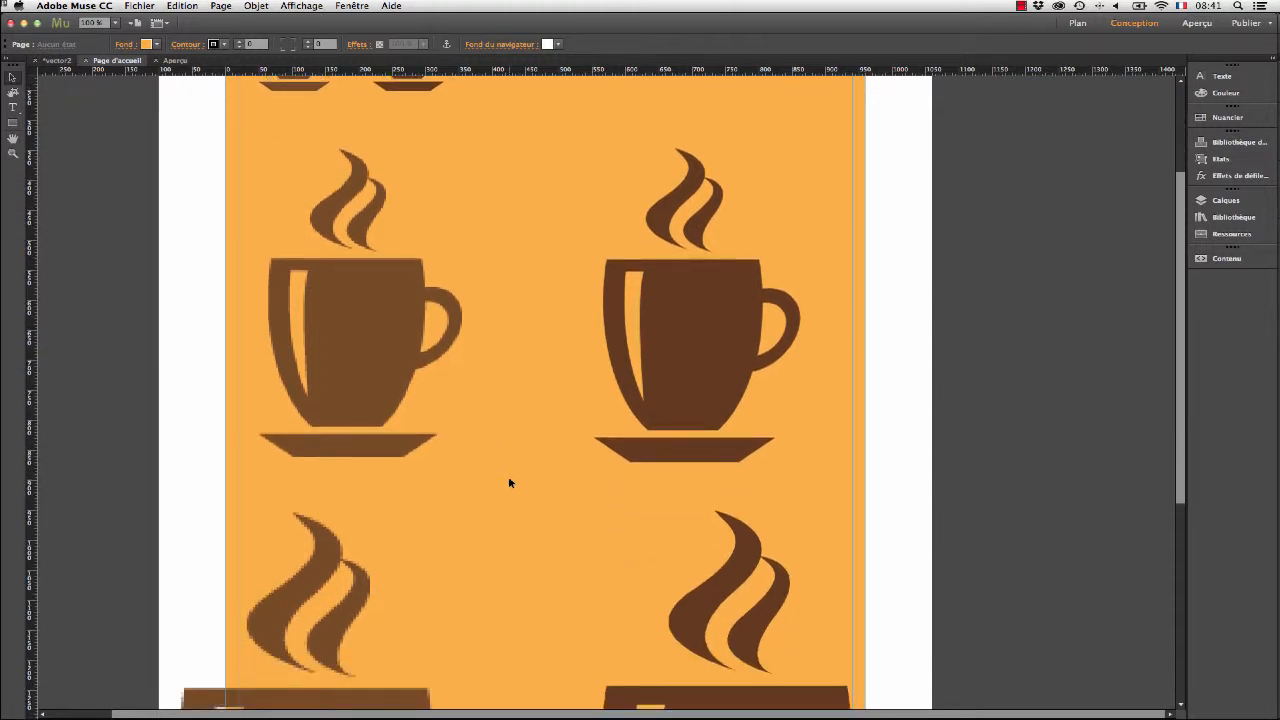
scroll(508, 483, down, 15)
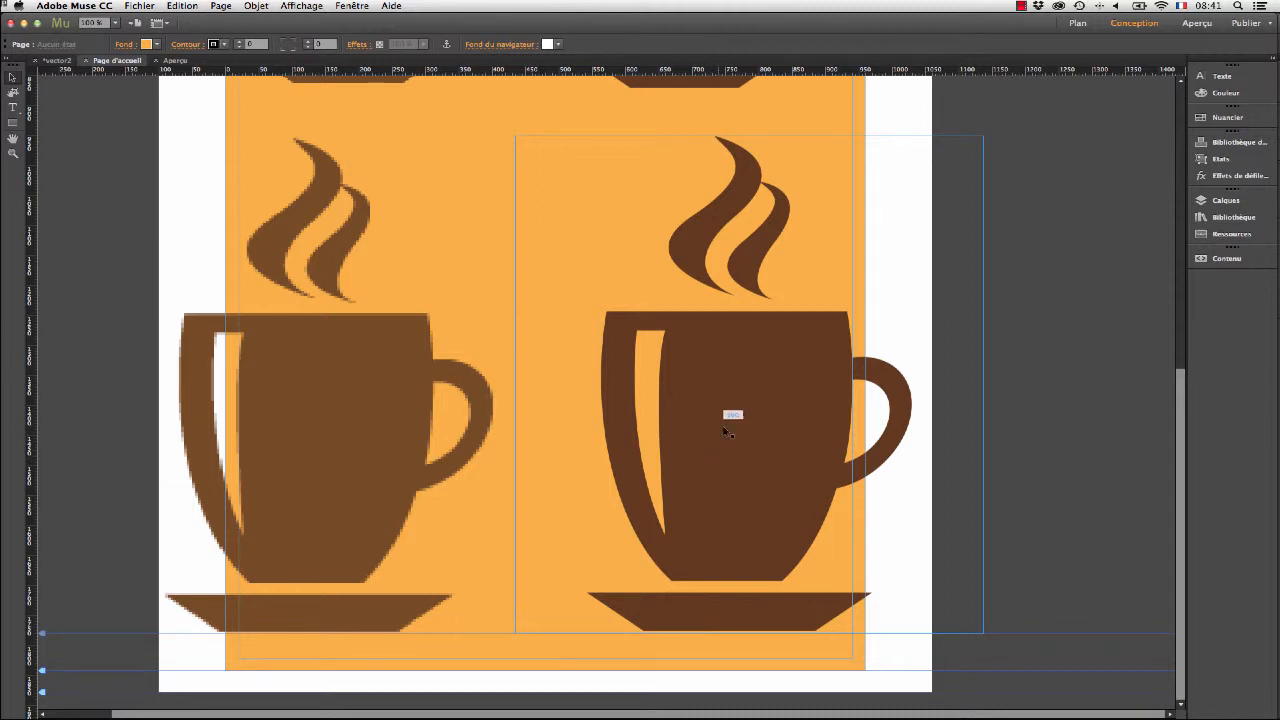
click(366, 411)
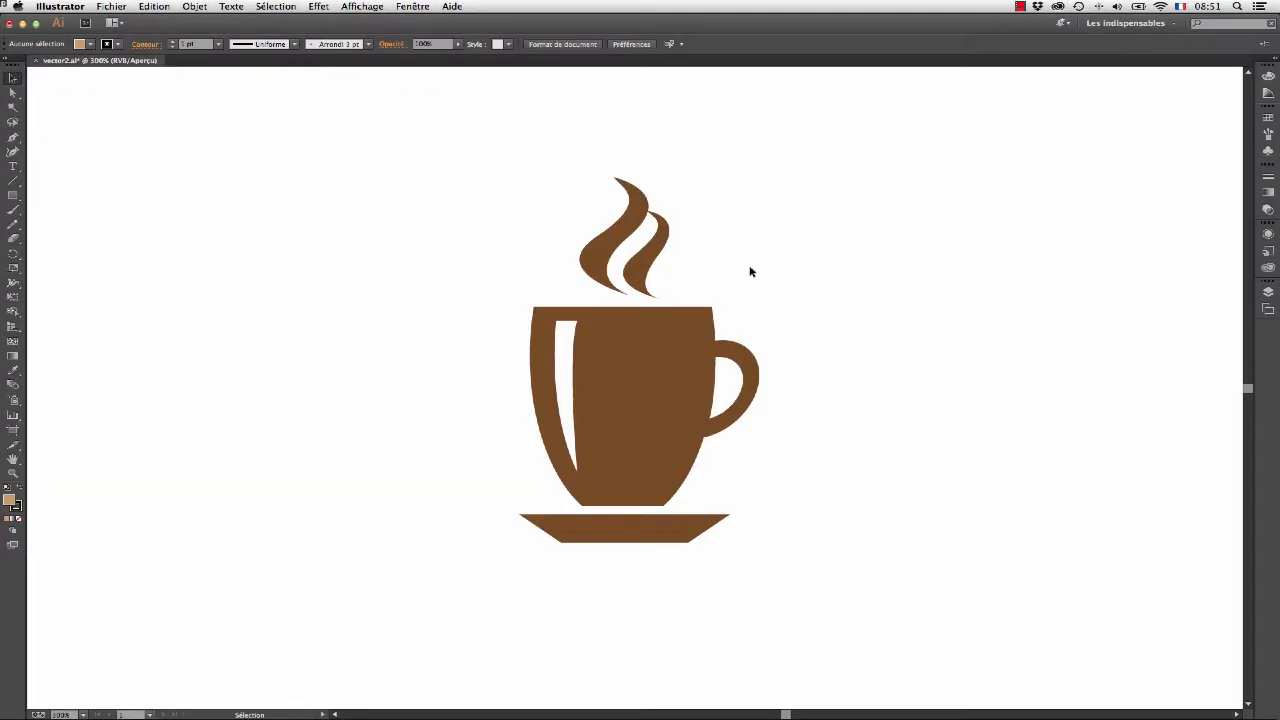
- Draw a tan rectangle about 138 x 81 px beside the cup and set its stroke weight to 6 pt
click(13, 195)
drag(793, 177, 1069, 323)
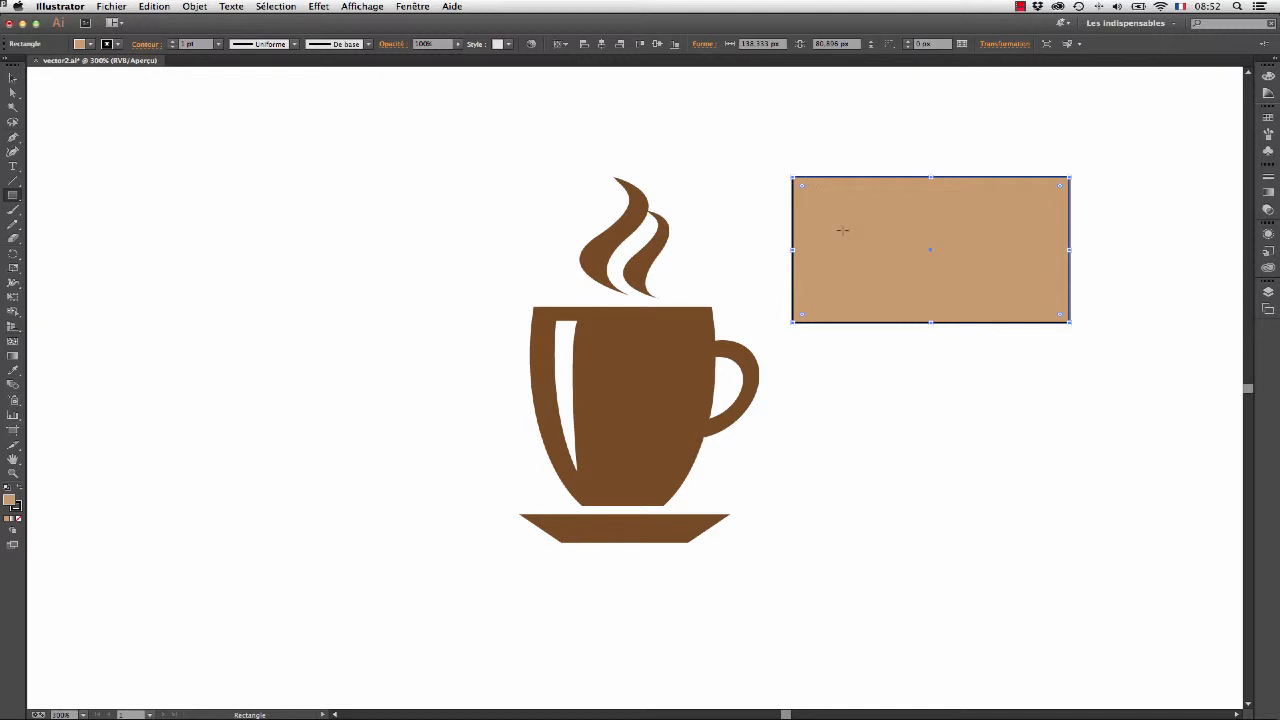
click(218, 45)
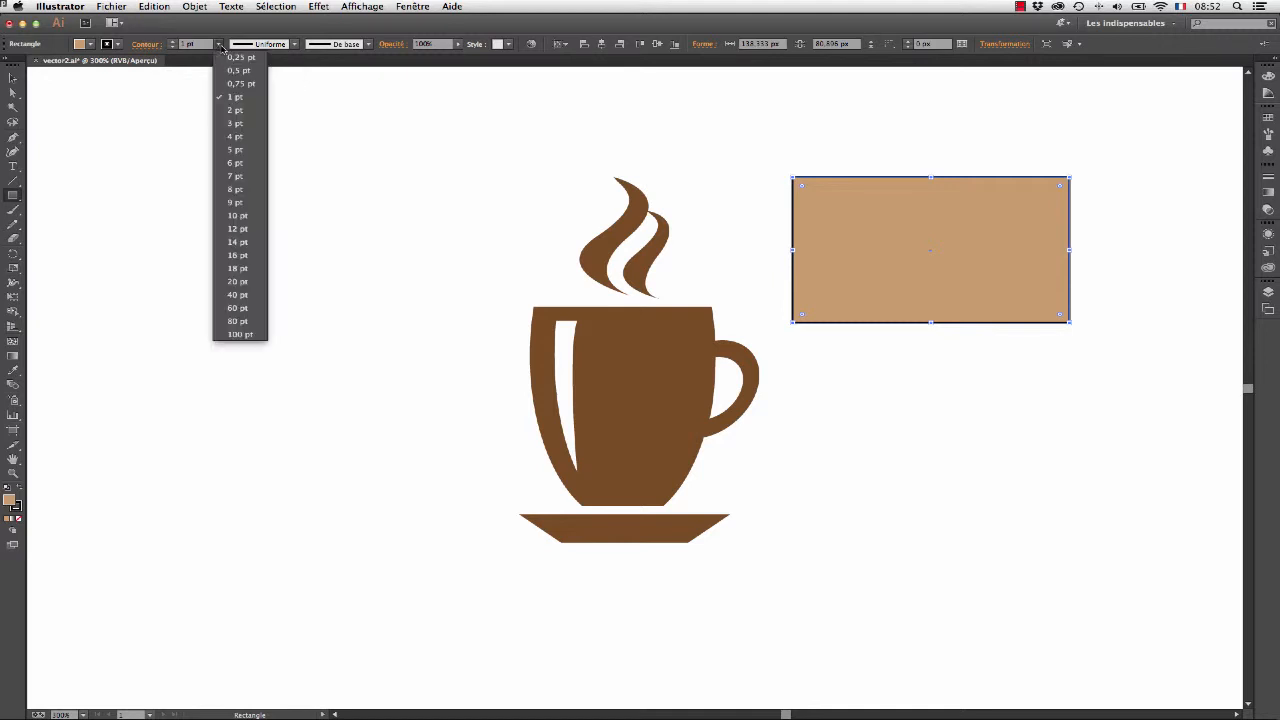
click(233, 162)
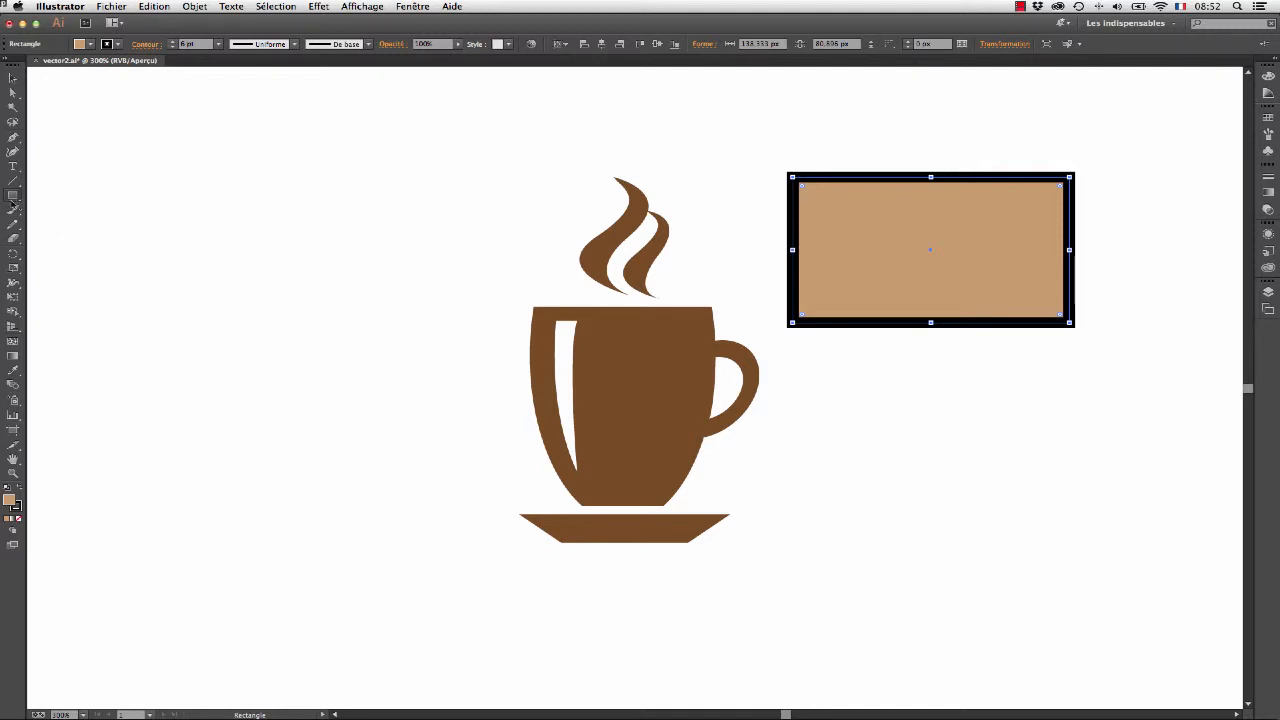
- Draw a smaller rectangle about 48 x 35 px inside the tan one and fill it with a near-white swatch
click(13, 197)
mouse_move(855, 221)
mouse_down()
mouse_move(858, 236)
mouse_move(951, 284)
mouse_up()
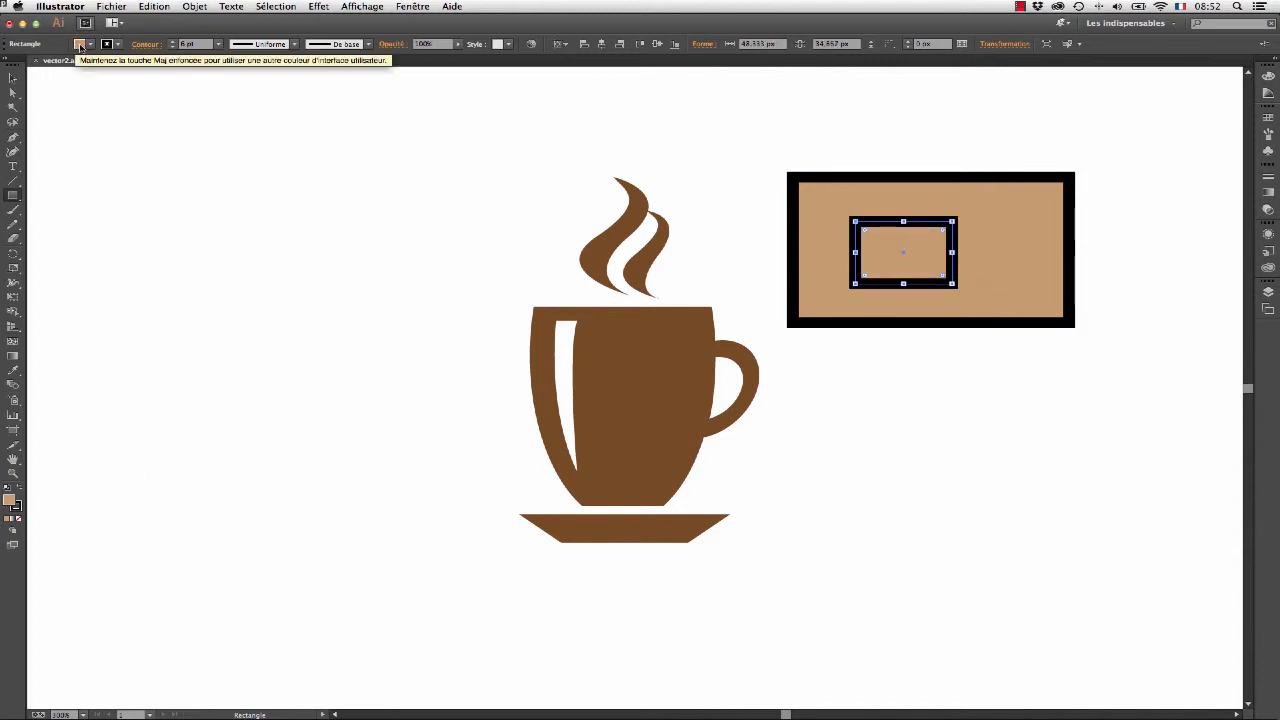
click(79, 45)
click(112, 97)
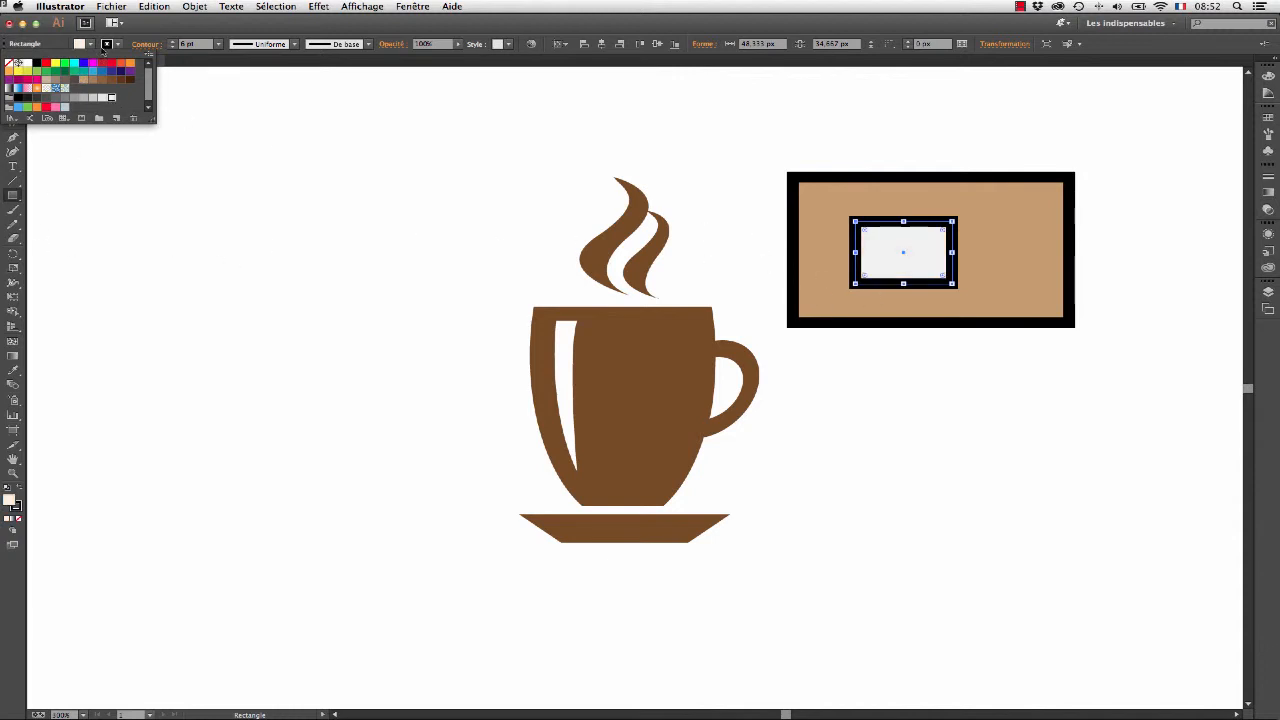
click(136, 25)
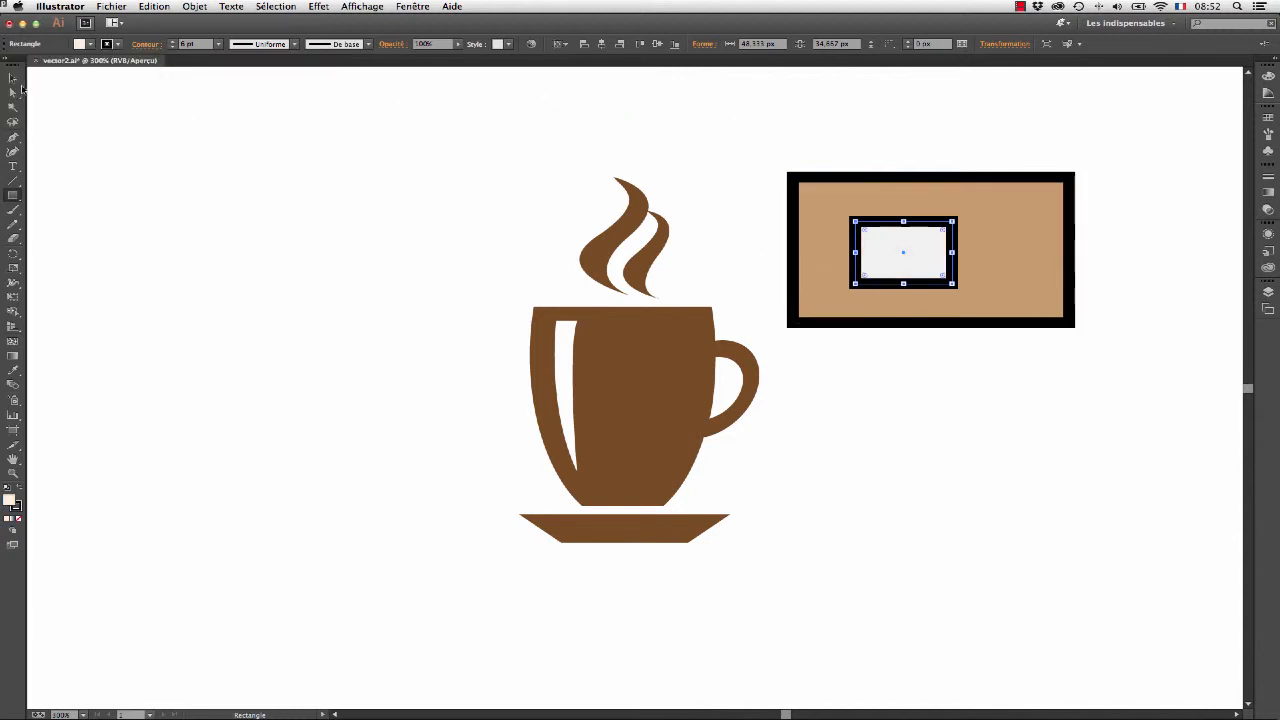
- Select both rectangles and group them
click(13, 77)
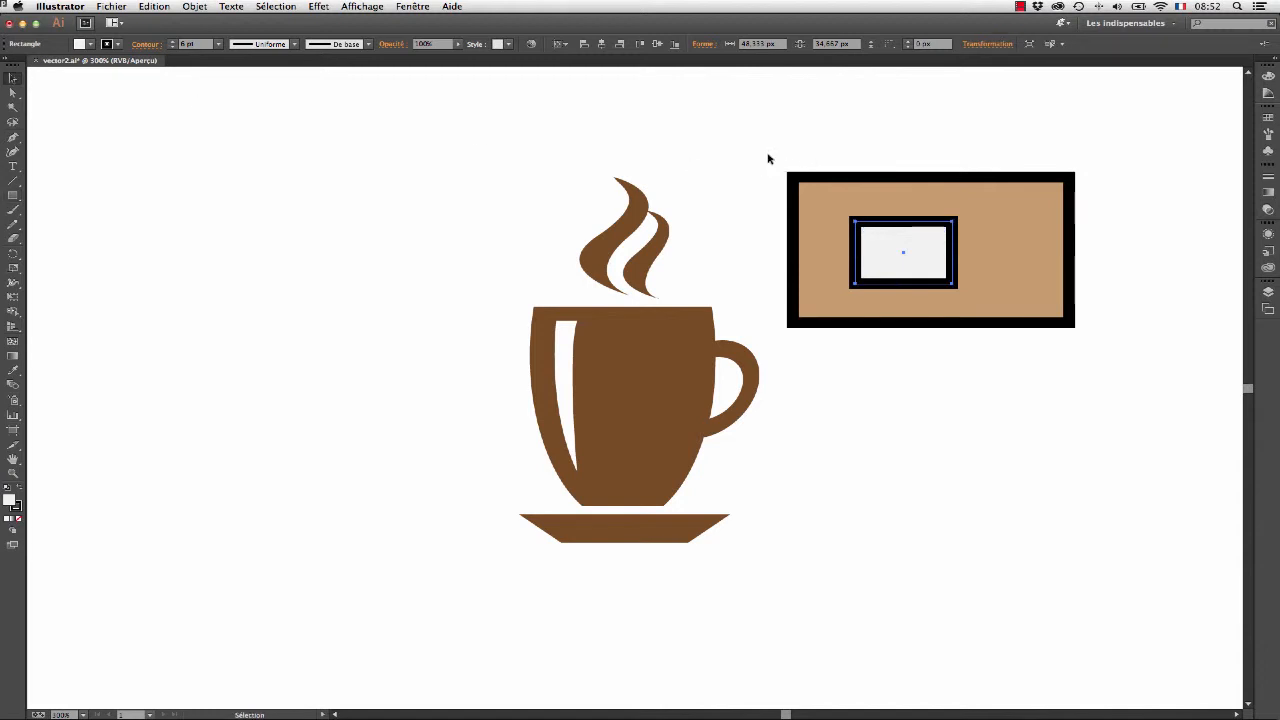
drag(772, 155, 1114, 355)
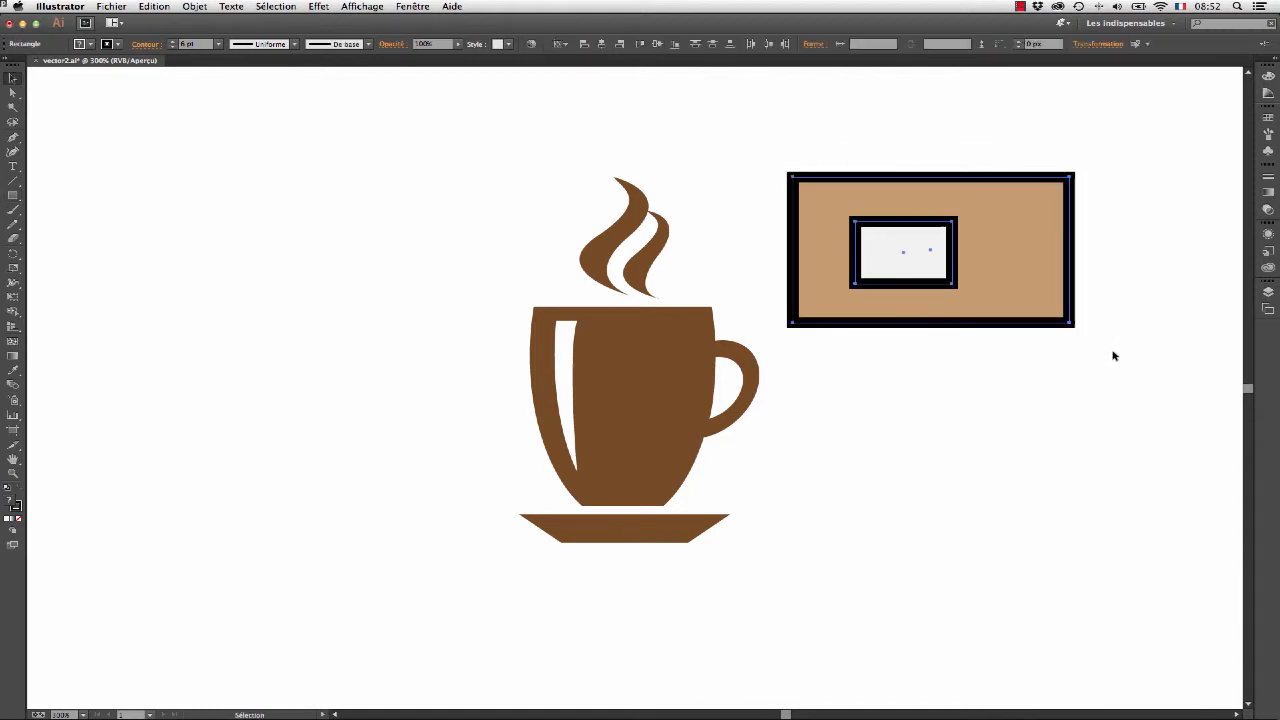
click(198, 8)
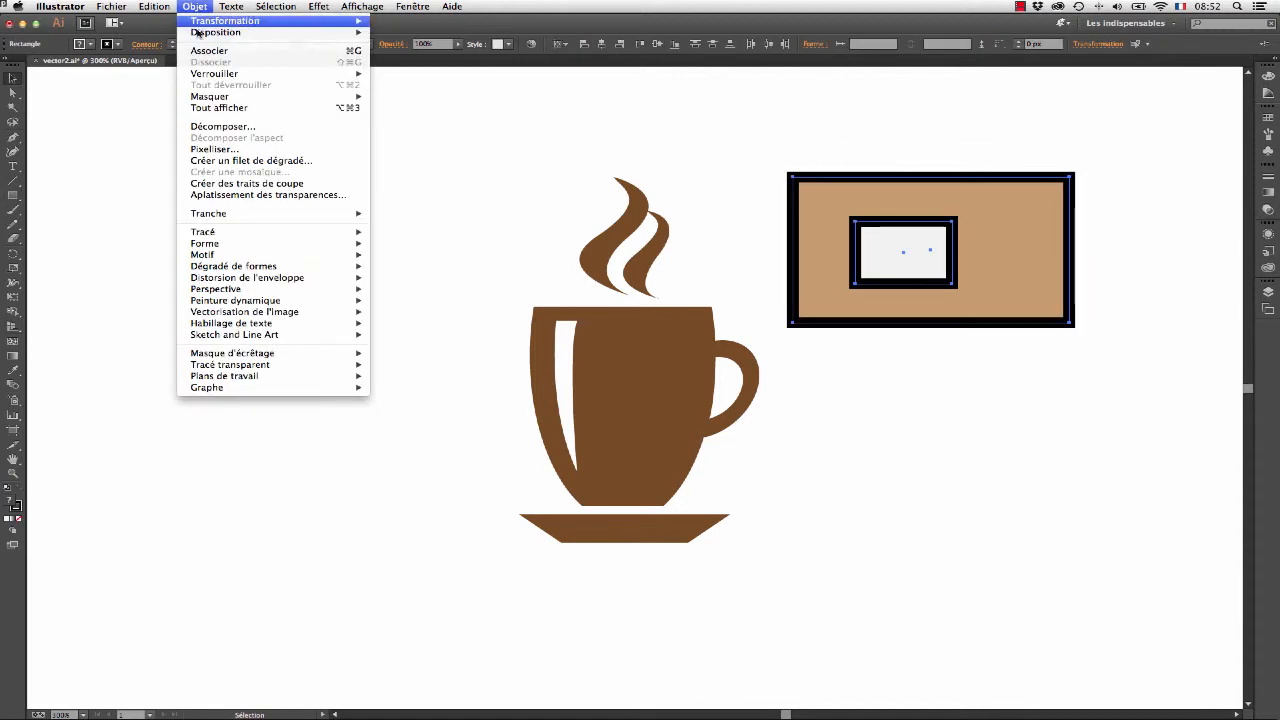
click(209, 50)
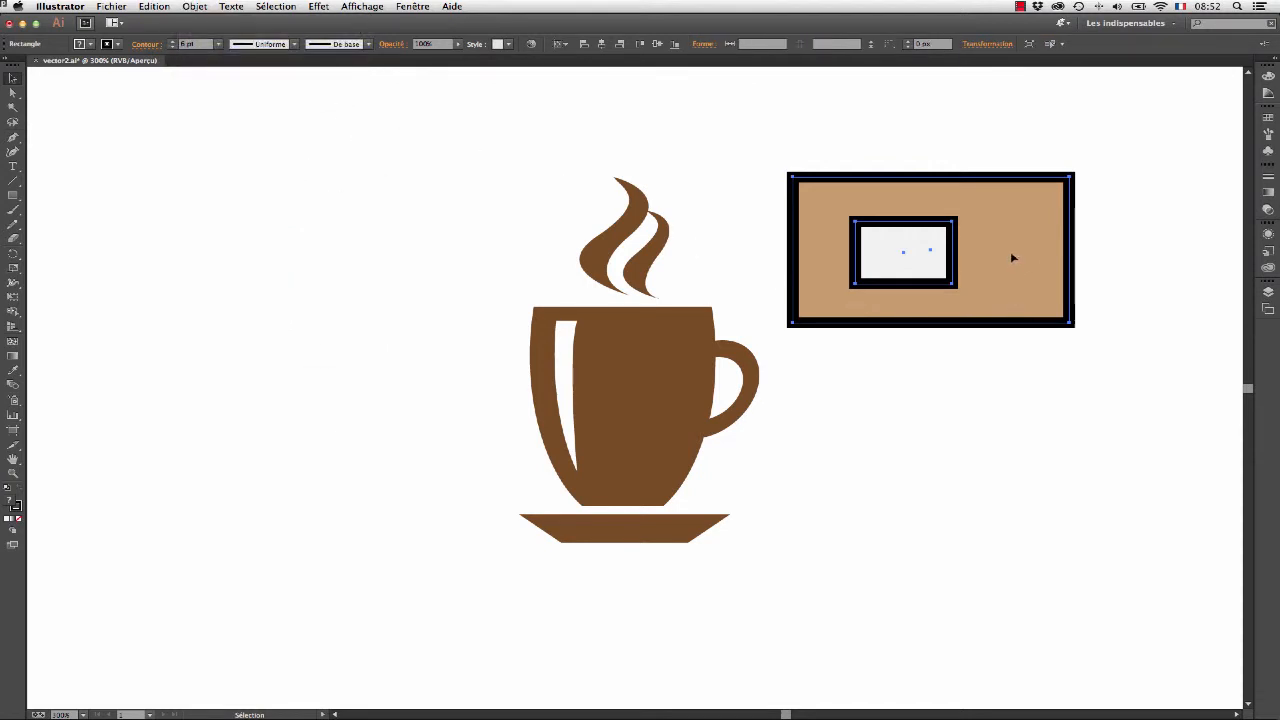
- Move the grouped rectangles over the cup and back into the empty area beside it, and ungroup them
drag(1012, 258, 662, 398)
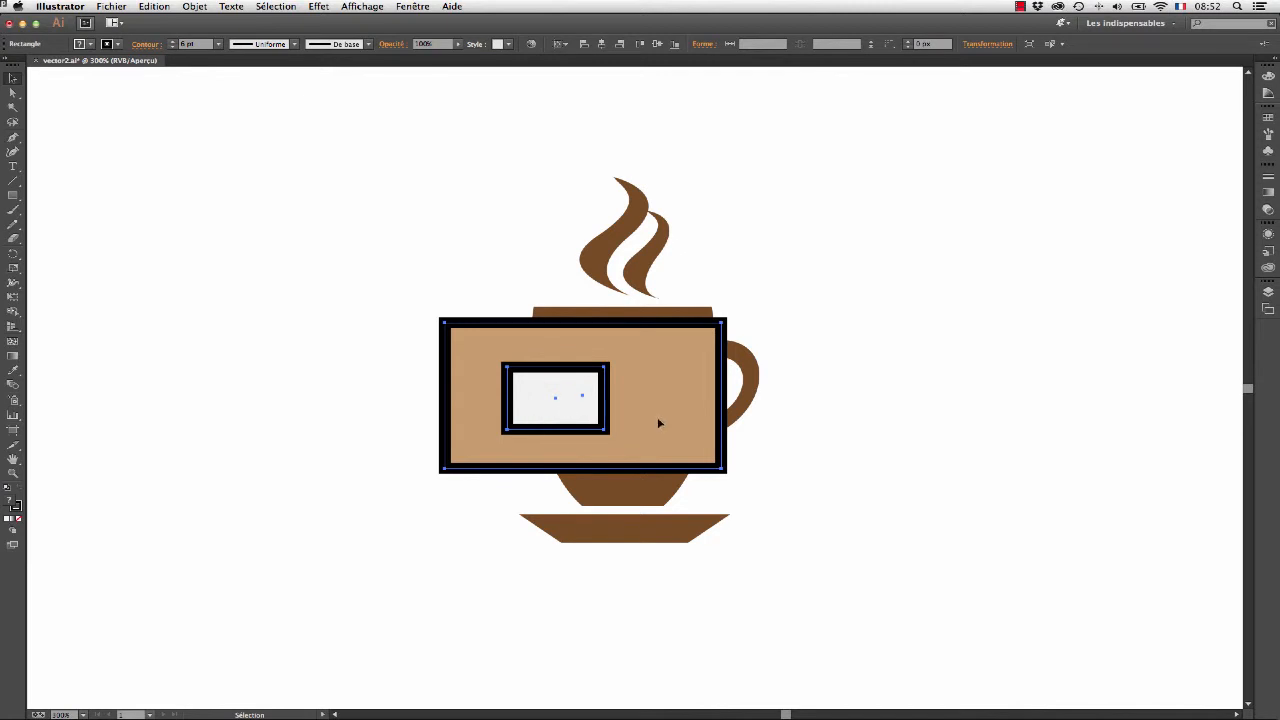
drag(659, 423, 1009, 233)
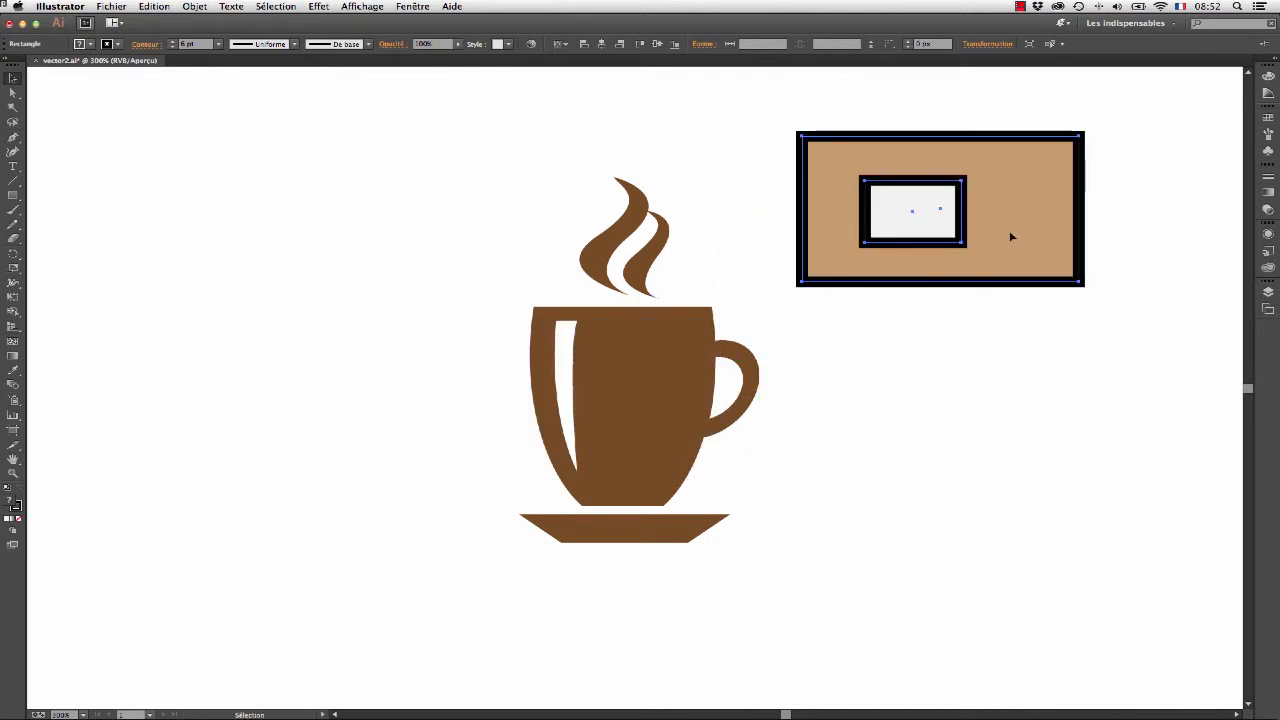
click(200, 8)
click(205, 58)
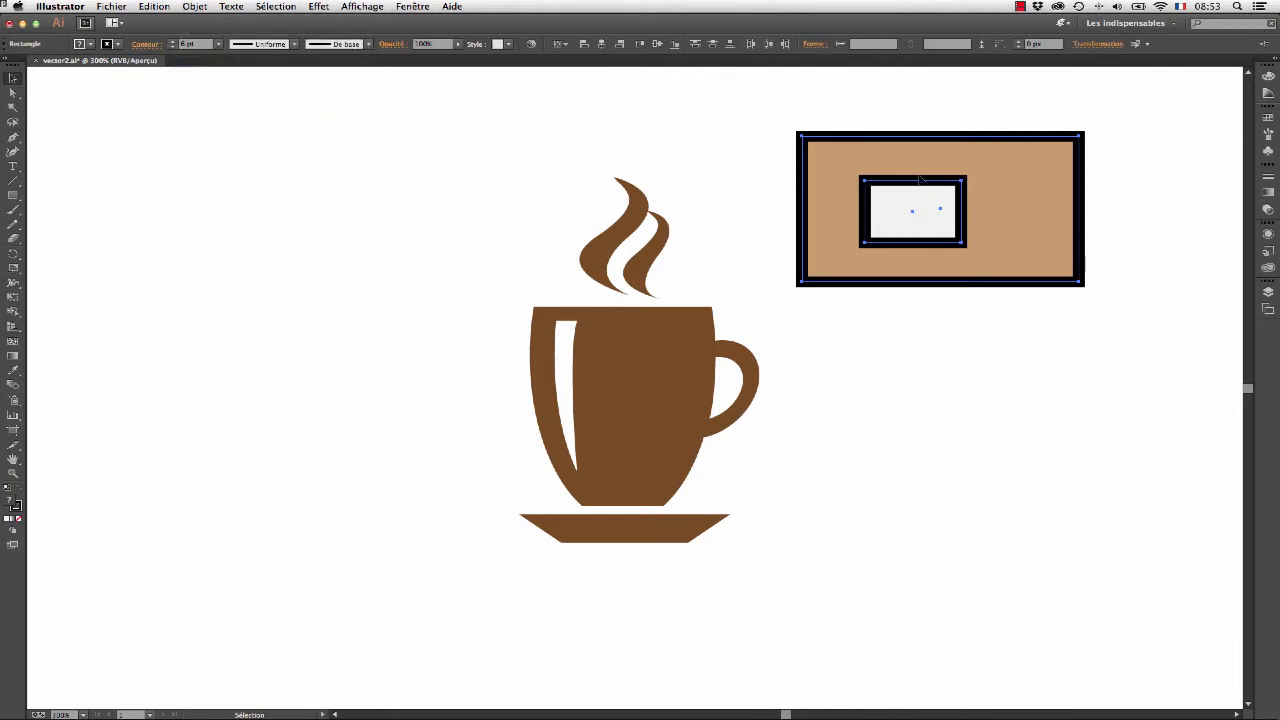
- Create a compound path from the two selected rectangles
click(195, 8)
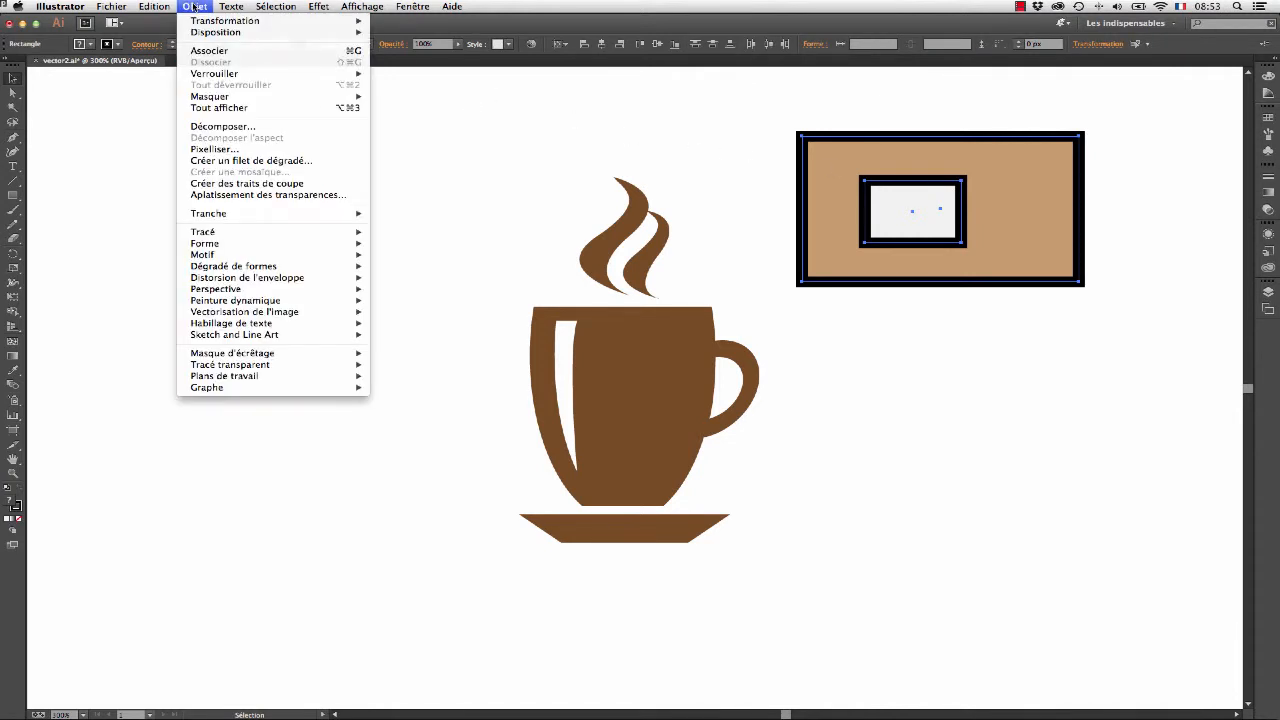
mouse_move(300, 365)
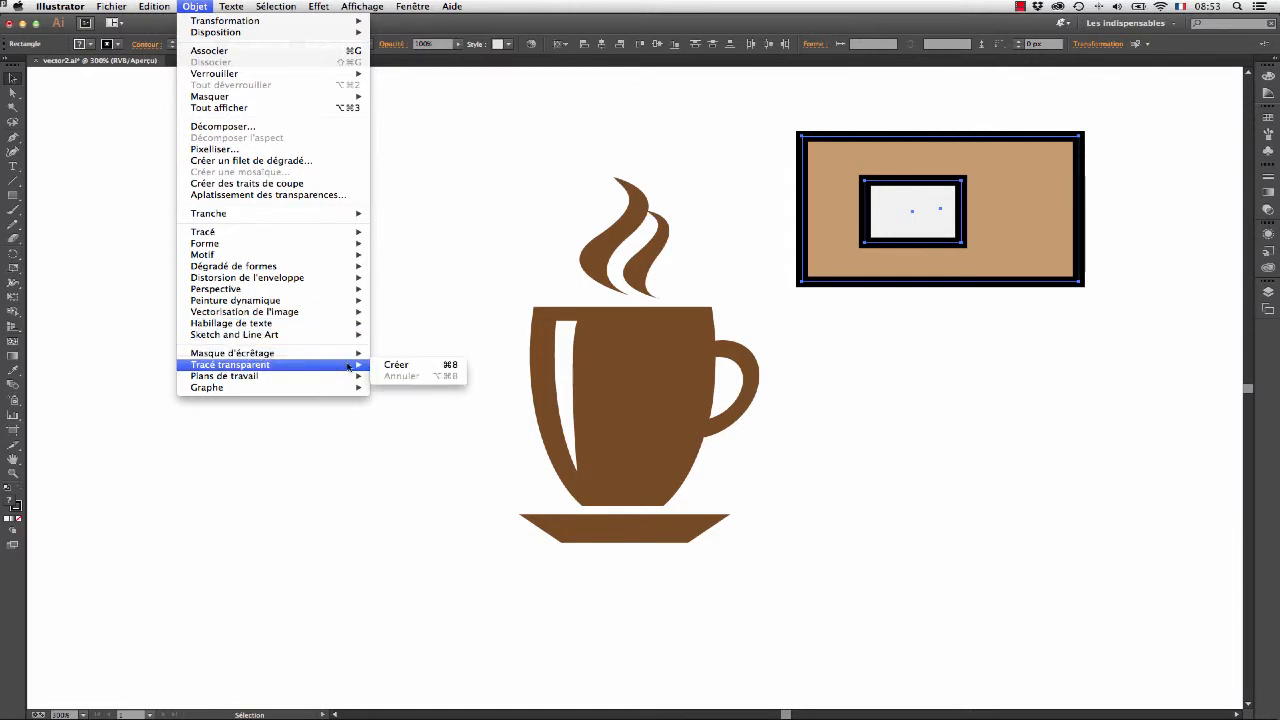
click(398, 365)
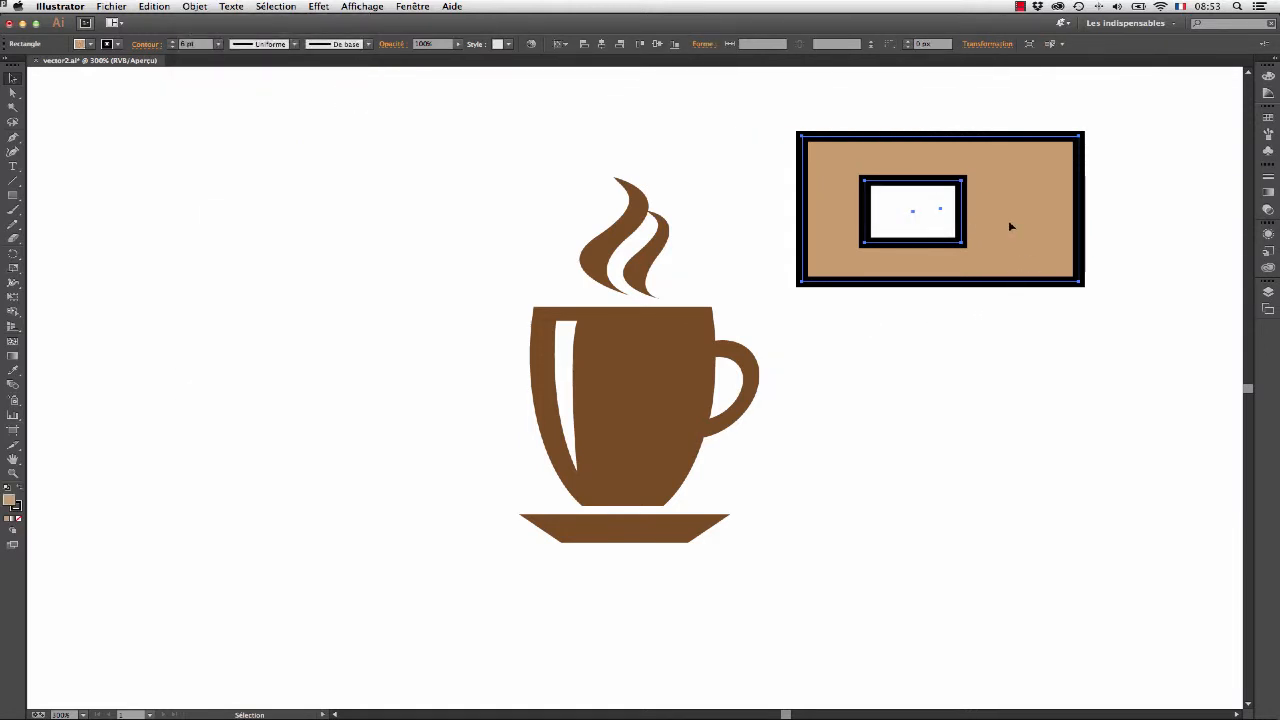
- Move the rectangle compound path across the cup to check its cutout, and return it to the empty area beside the cup
drag(1016, 220, 808, 389)
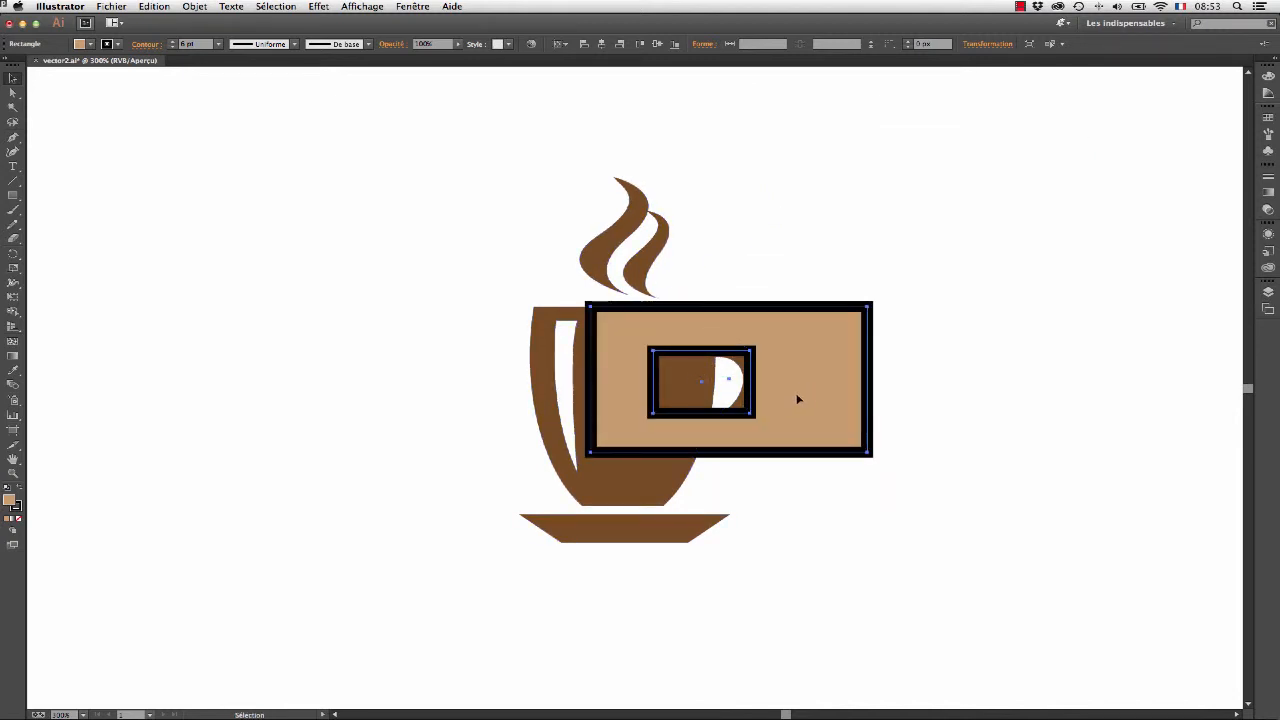
drag(800, 396, 632, 409)
drag(629, 399, 1018, 217)
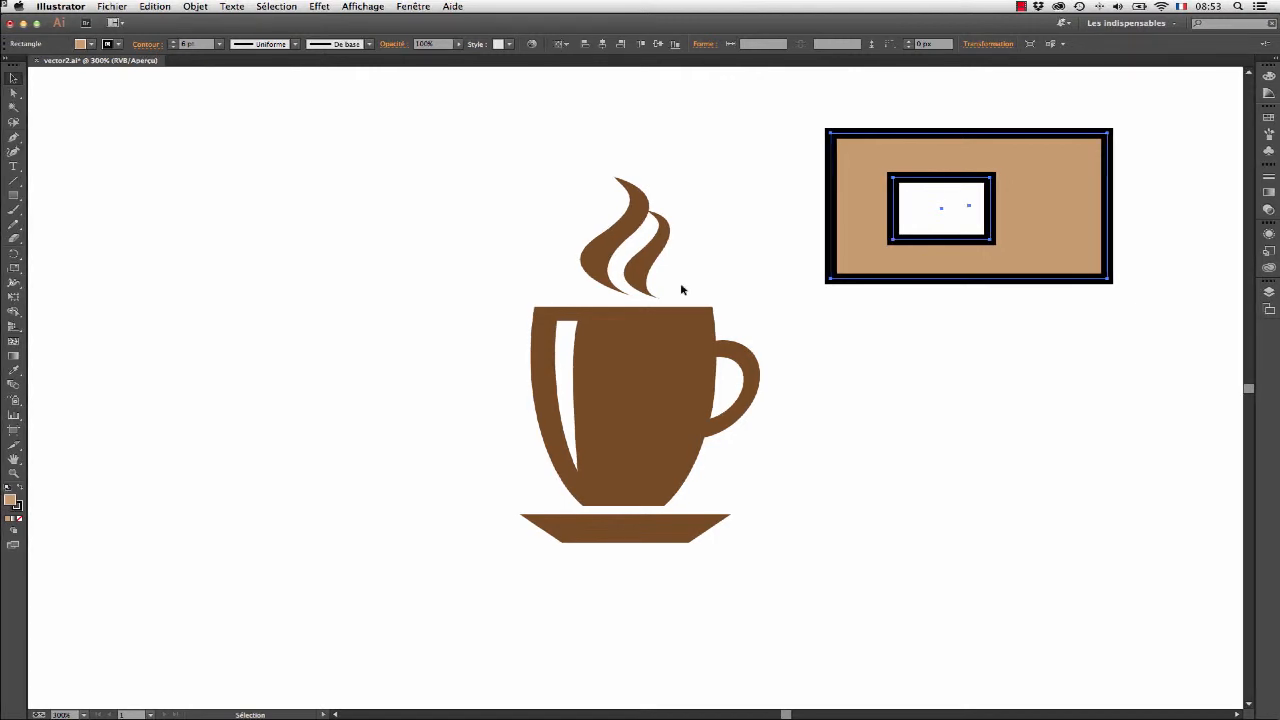
- Show the black background rectangle in Calque 1 and release the cup's compound path
click(1105, 327)
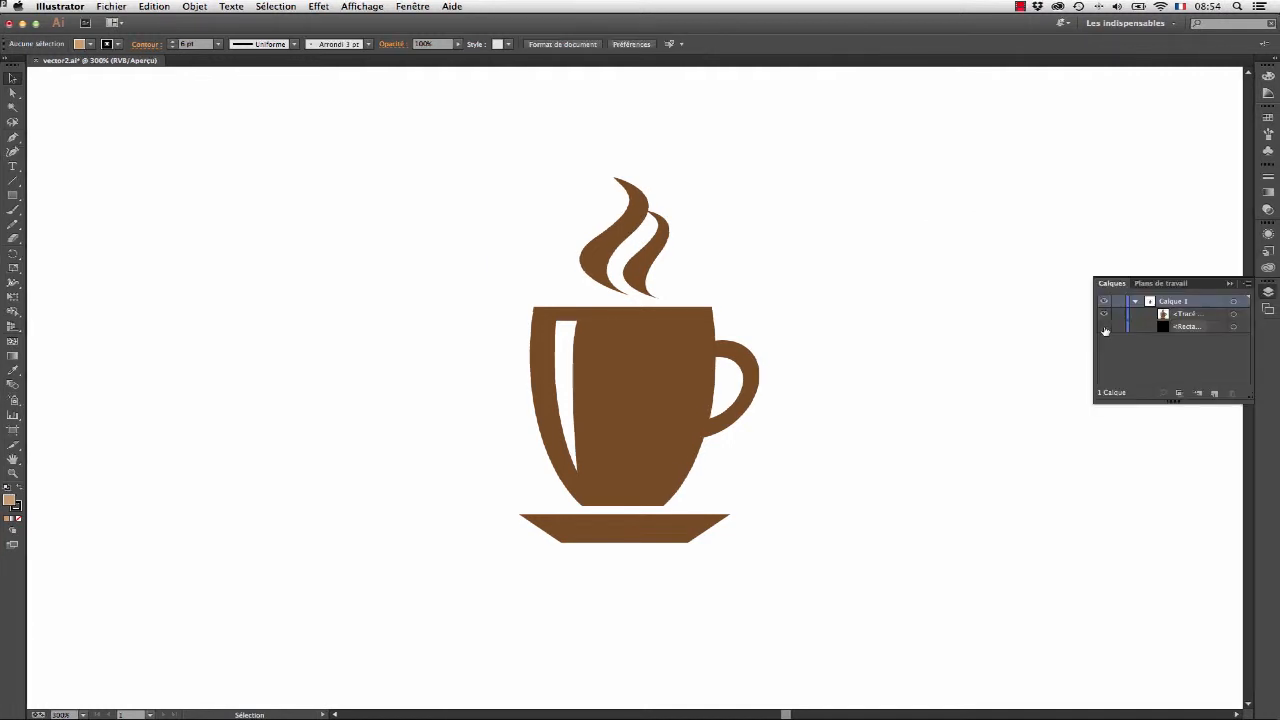
click(1105, 329)
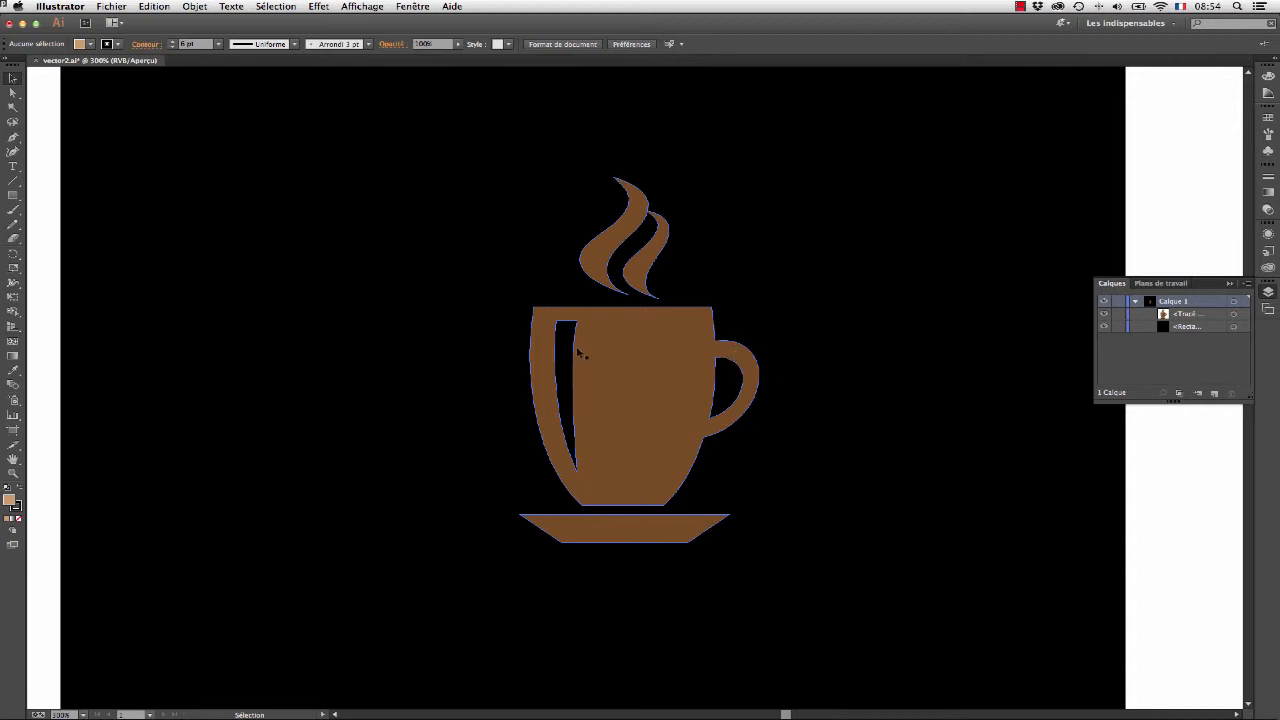
click(606, 348)
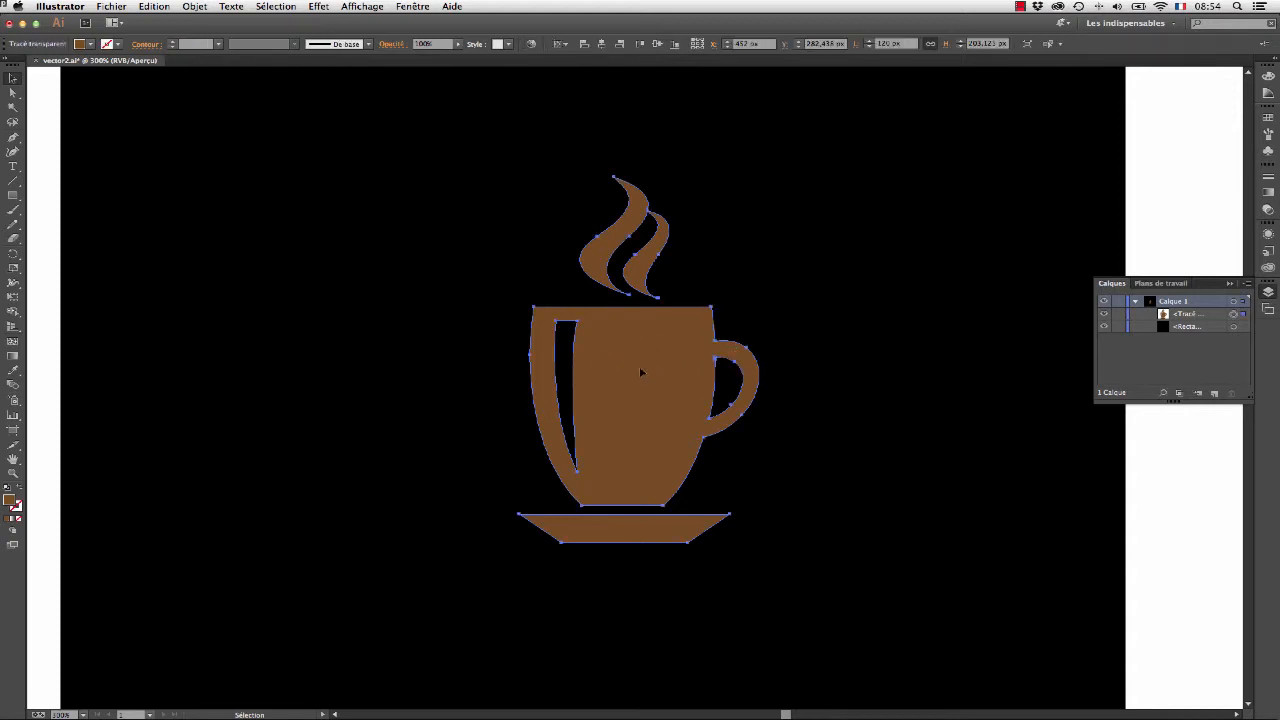
click(194, 6)
mouse_move(300, 364)
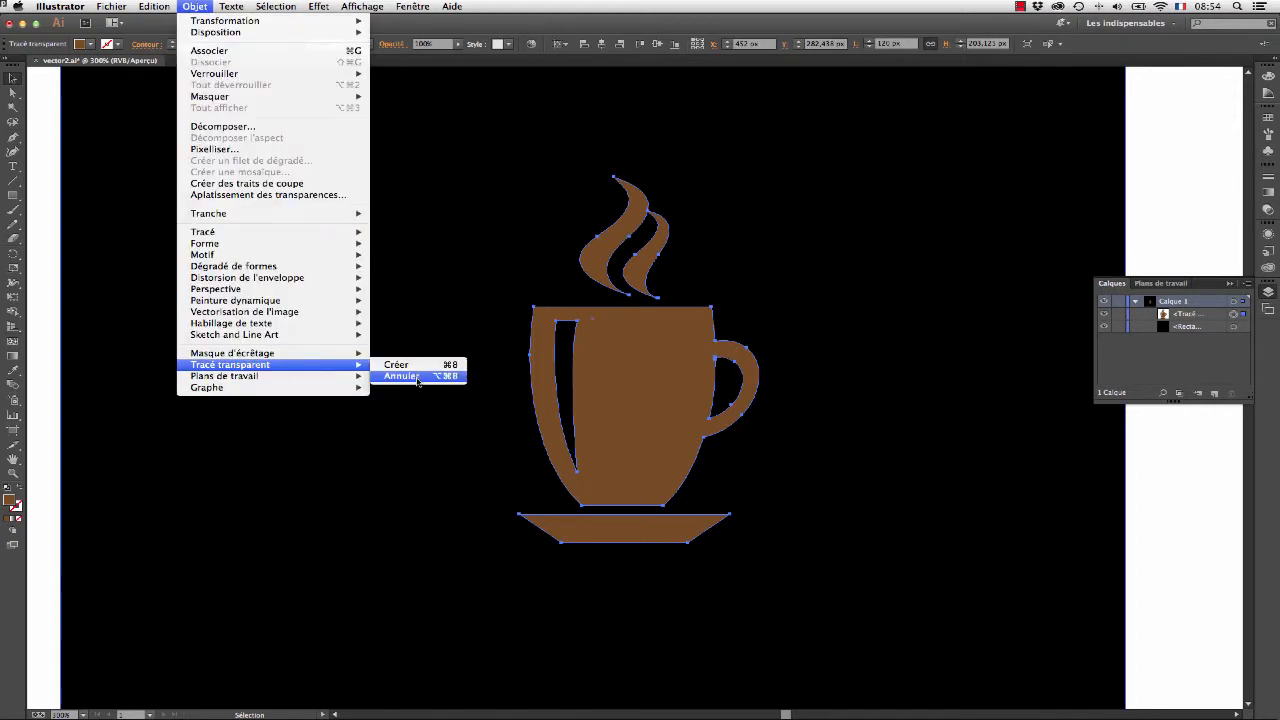
click(418, 379)
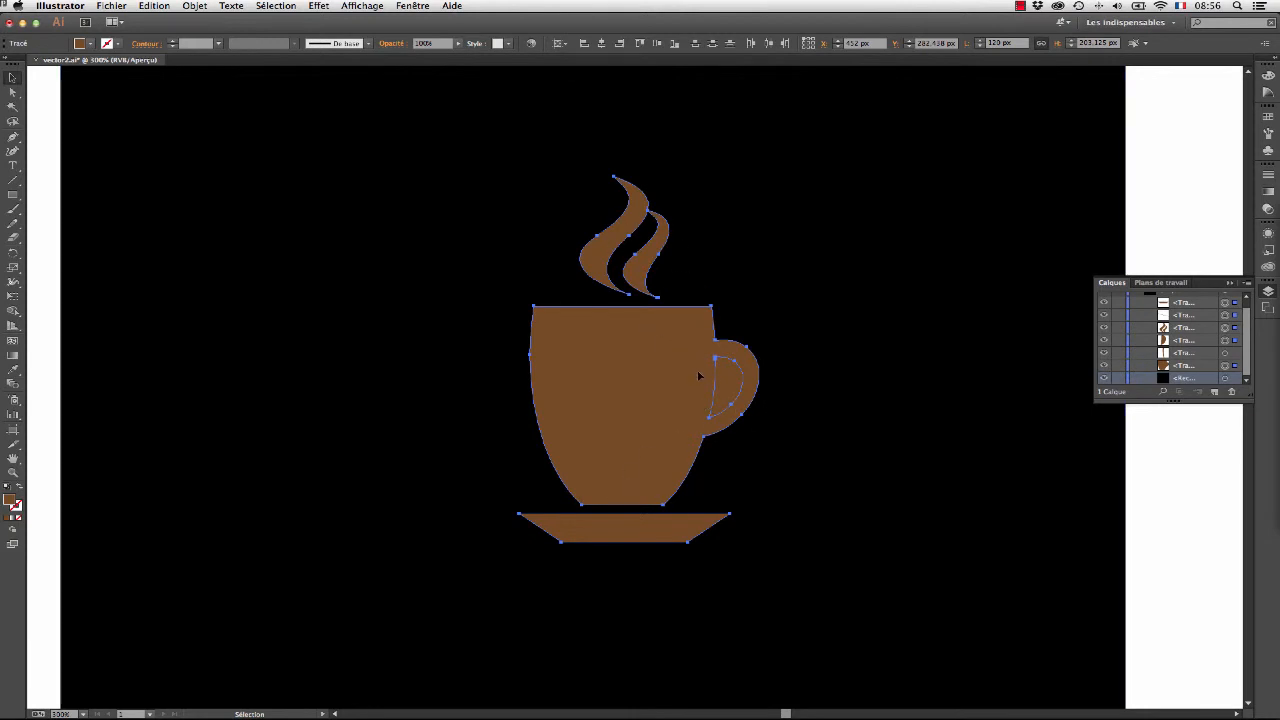
- Create a compound path from the selected cup, handle, steam and saucer shapes, leaving out the cup's highlight
click(196, 6)
mouse_move(286, 354)
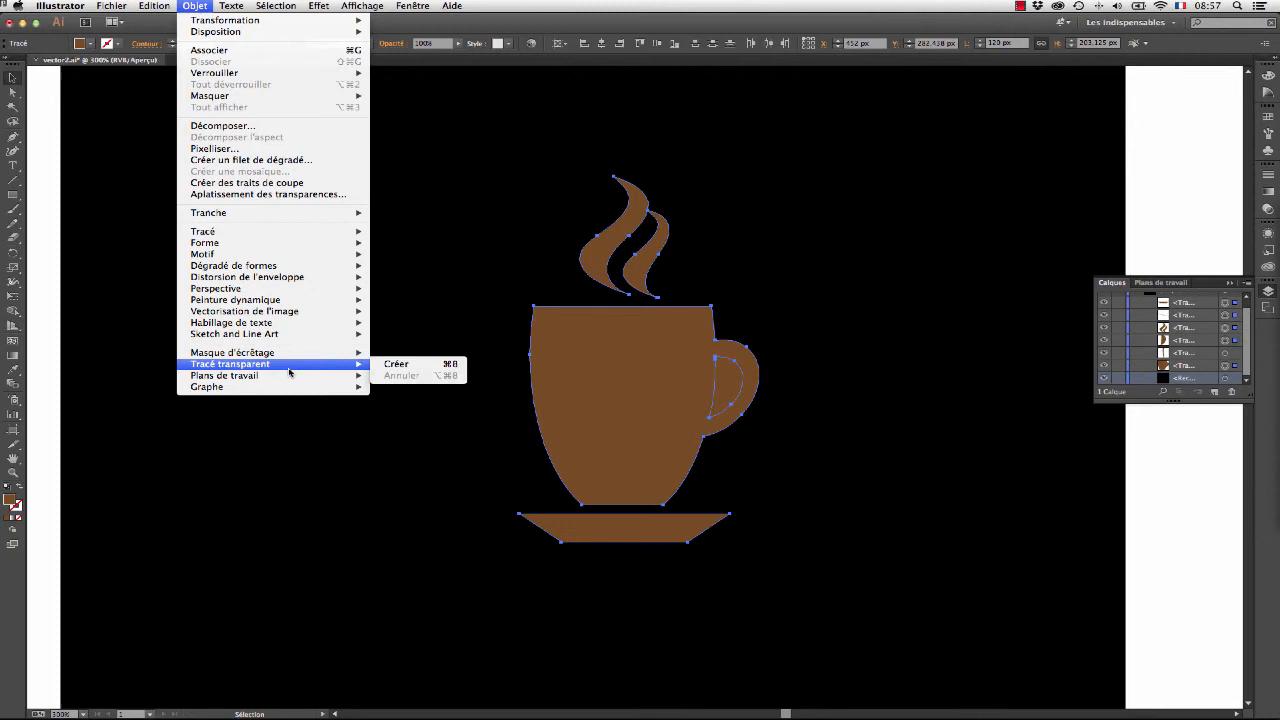
click(410, 363)
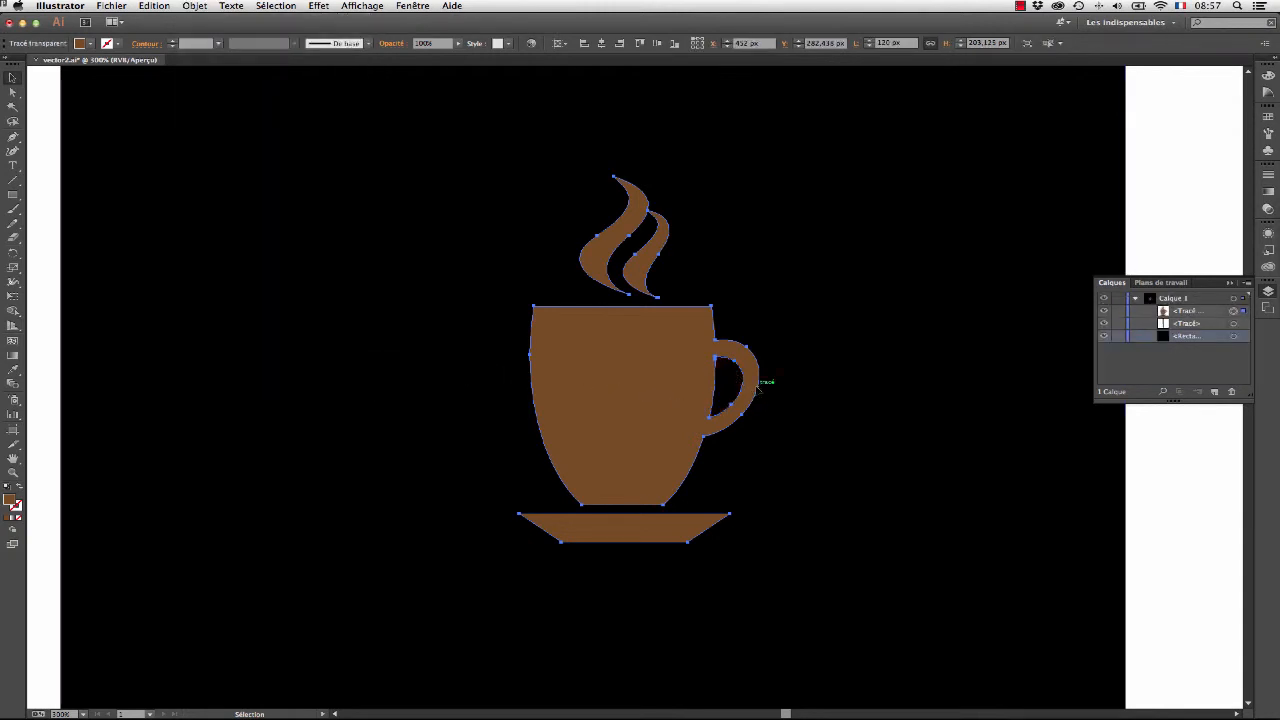
- Give the cup's highlight path a very light grey fill and stroke
click(1233, 324)
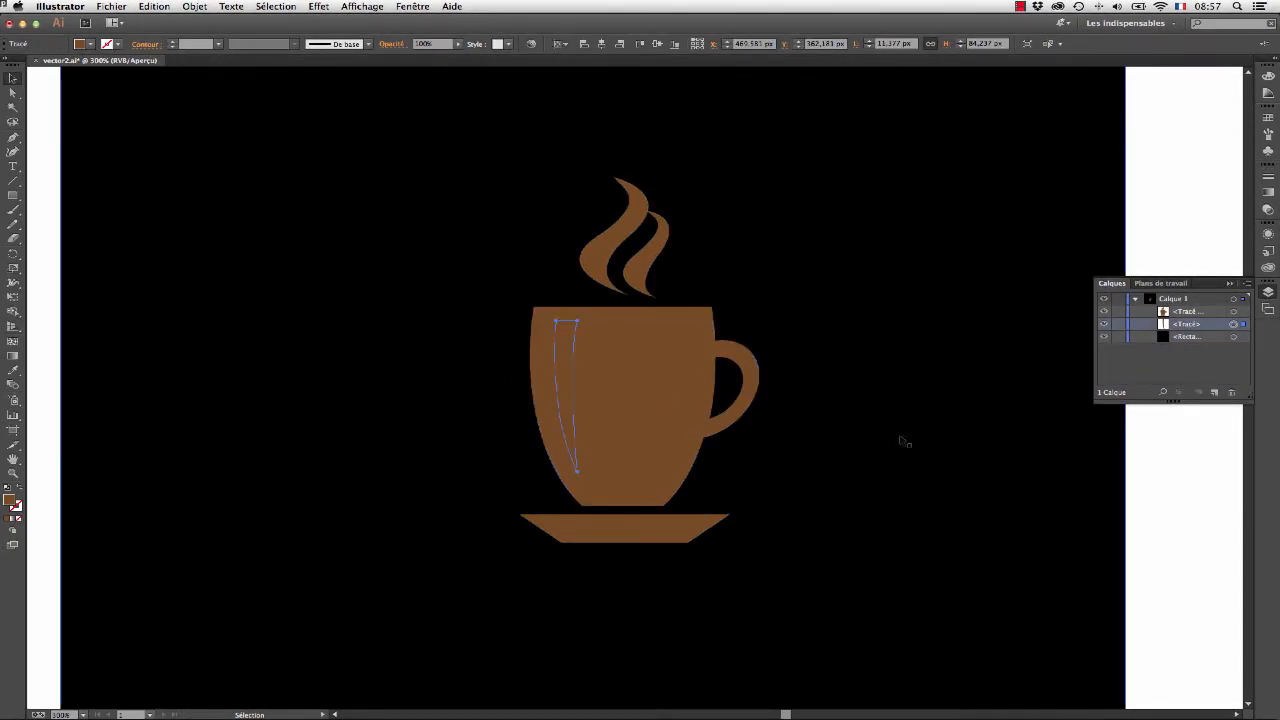
click(118, 44)
click(111, 101)
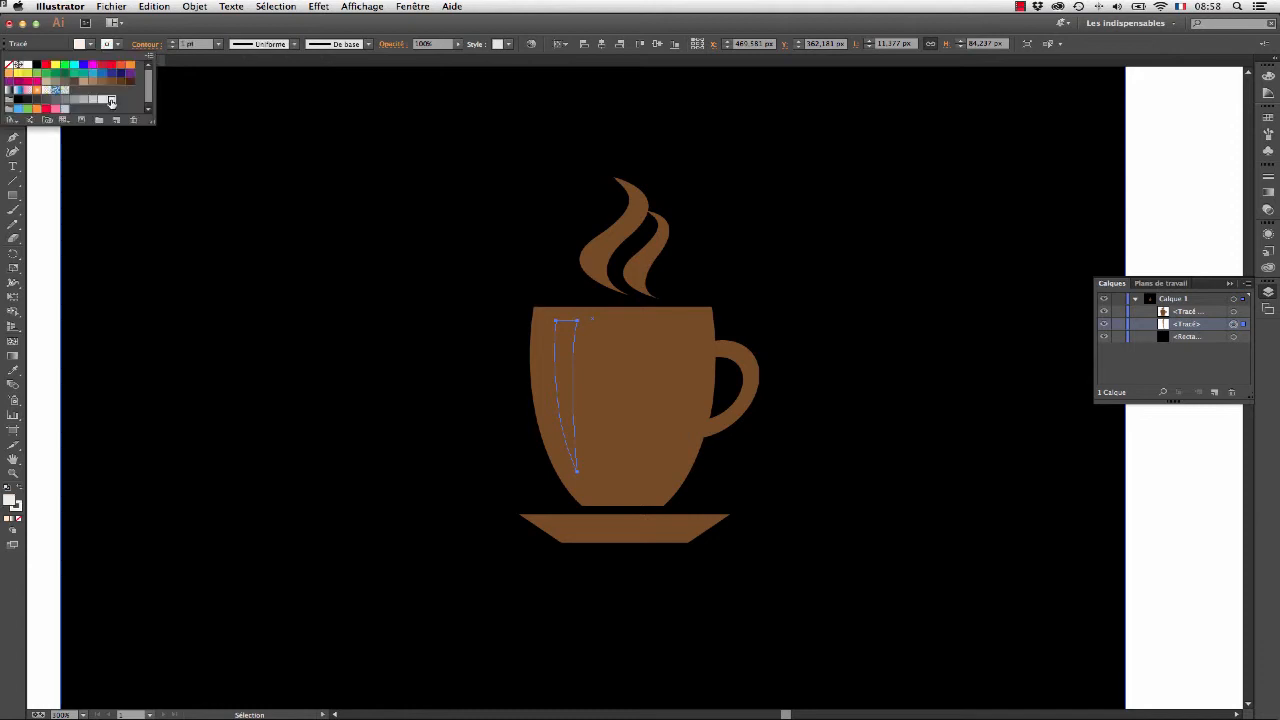
click(205, 8)
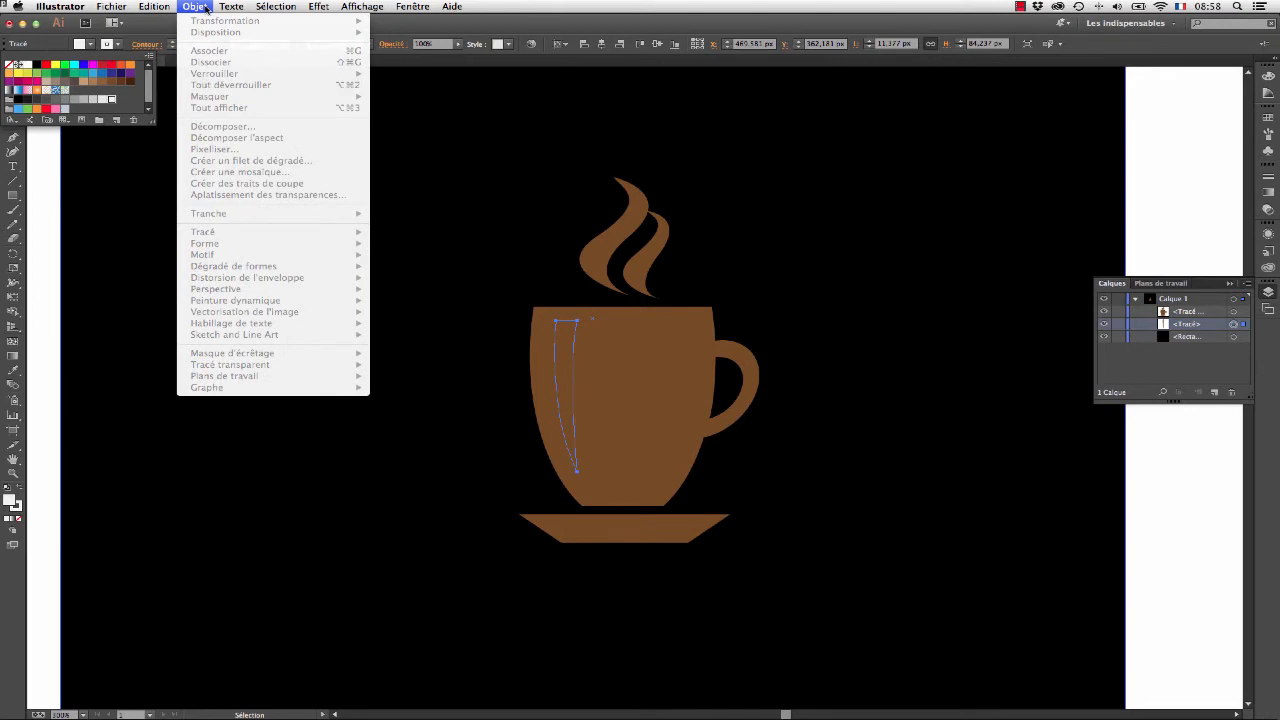
click(206, 8)
click(173, 26)
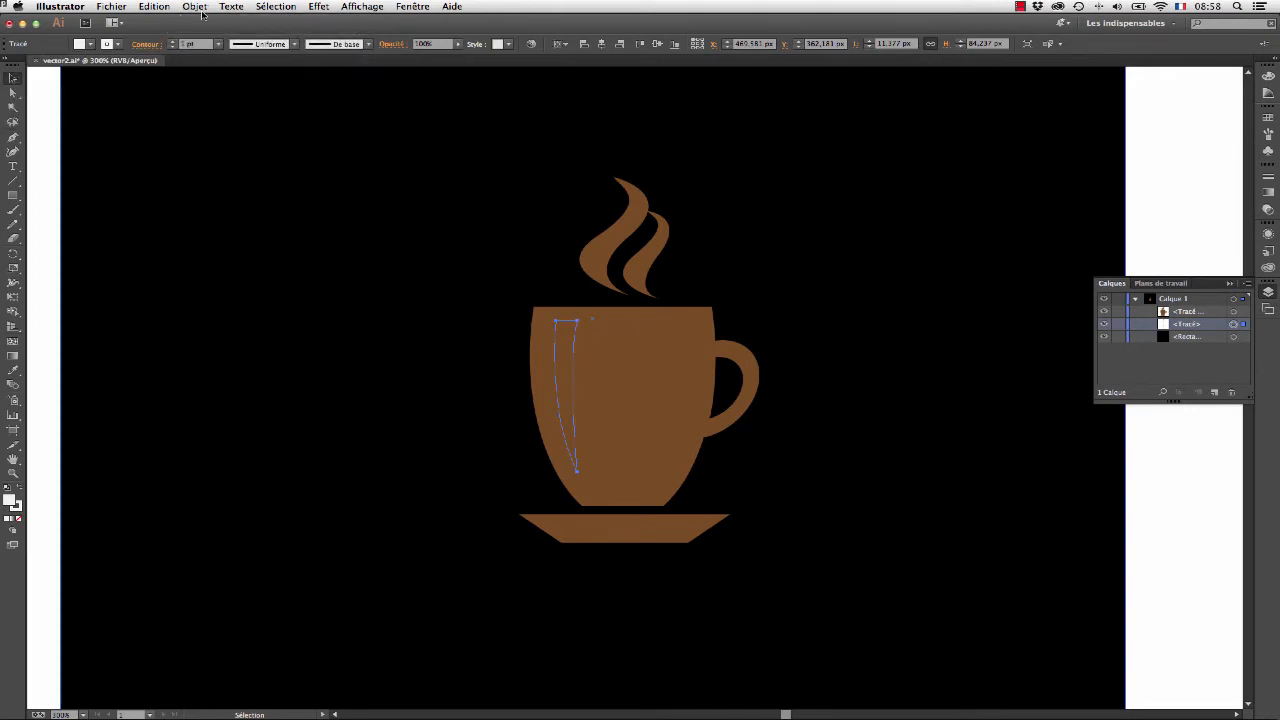
- Bring the cup's highlight path to the front of the stacking order, above the cup's compound path
click(202, 10)
mouse_move(205, 32)
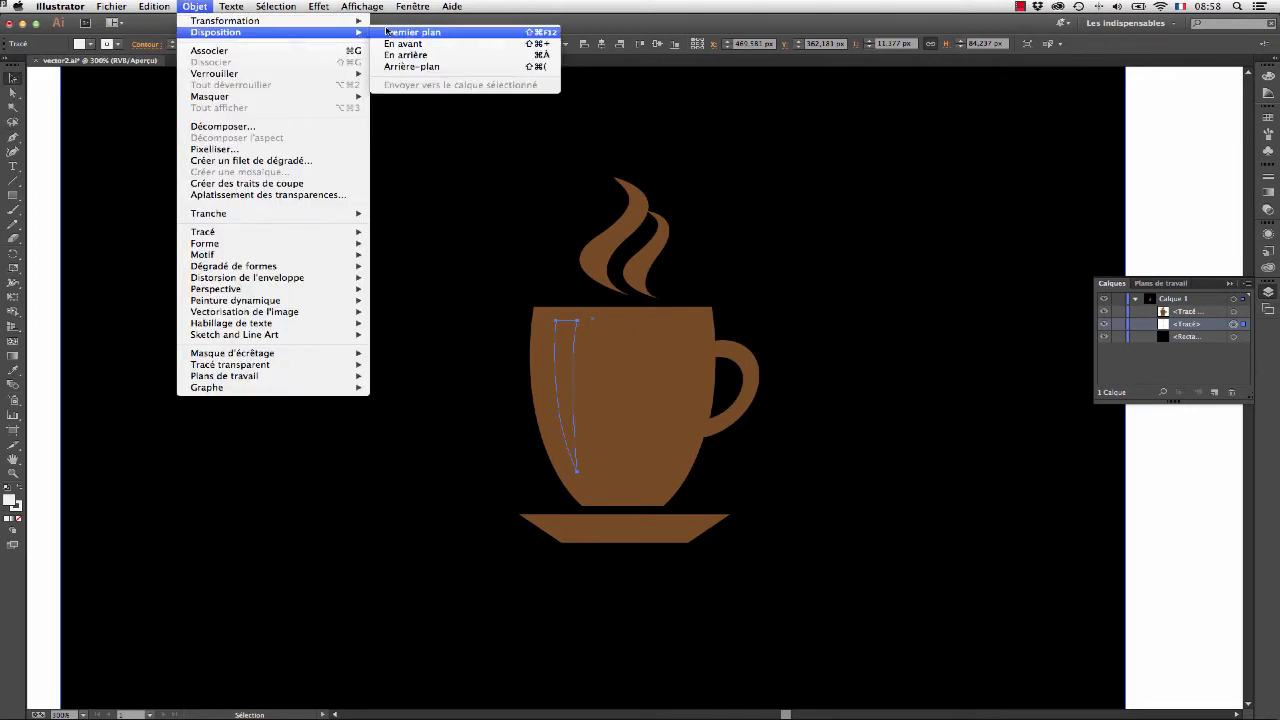
click(388, 31)
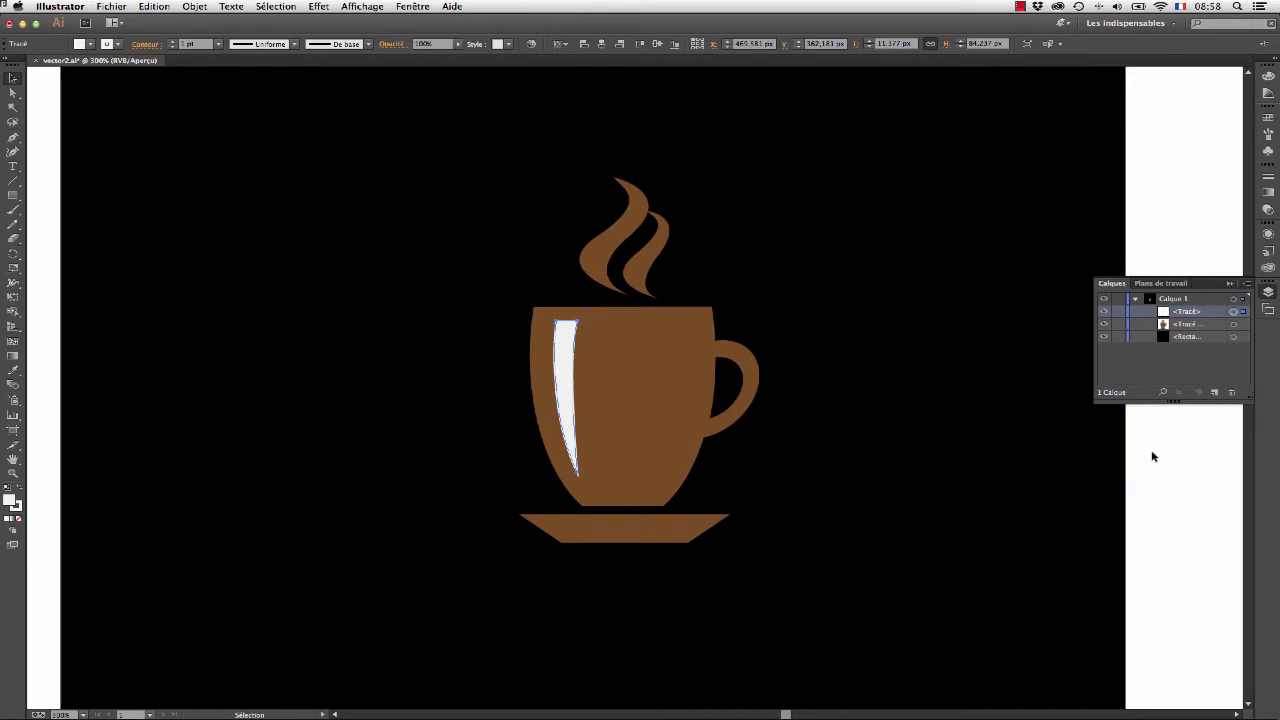
- Move the cup's compound path away from the highlight to check that they are separate, and undo the move
click(632, 378)
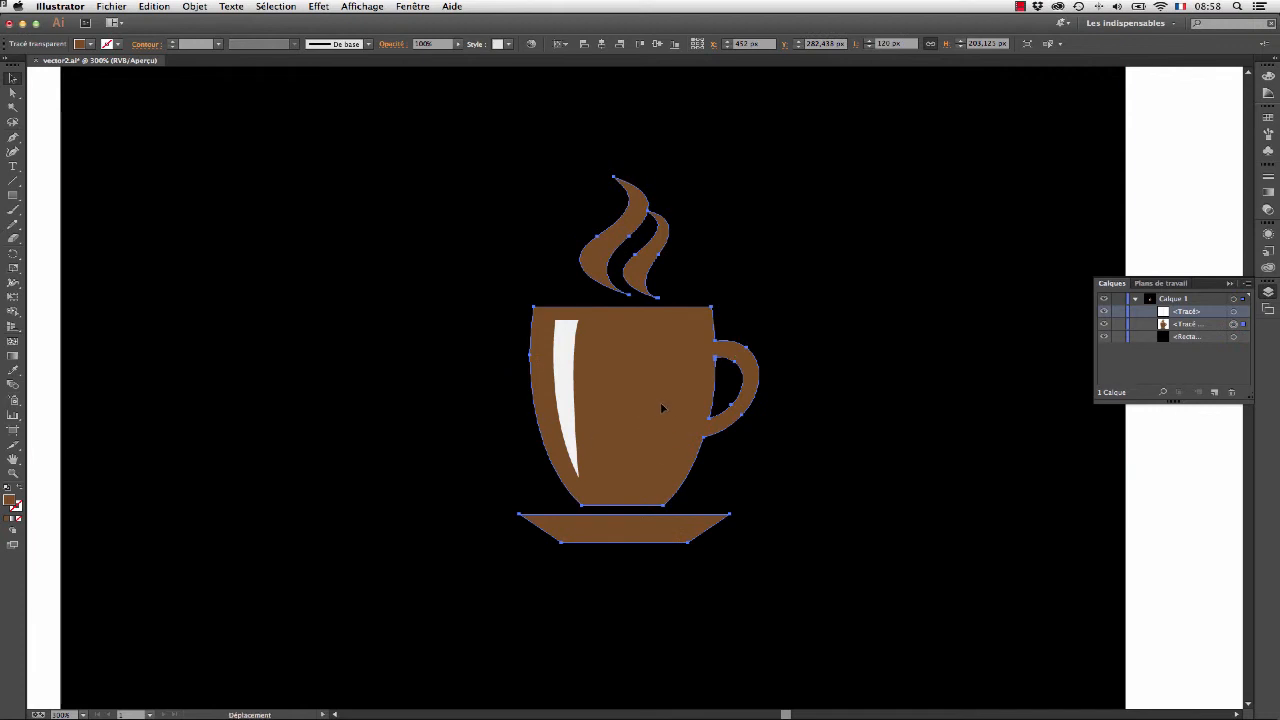
drag(660, 409, 784, 420)
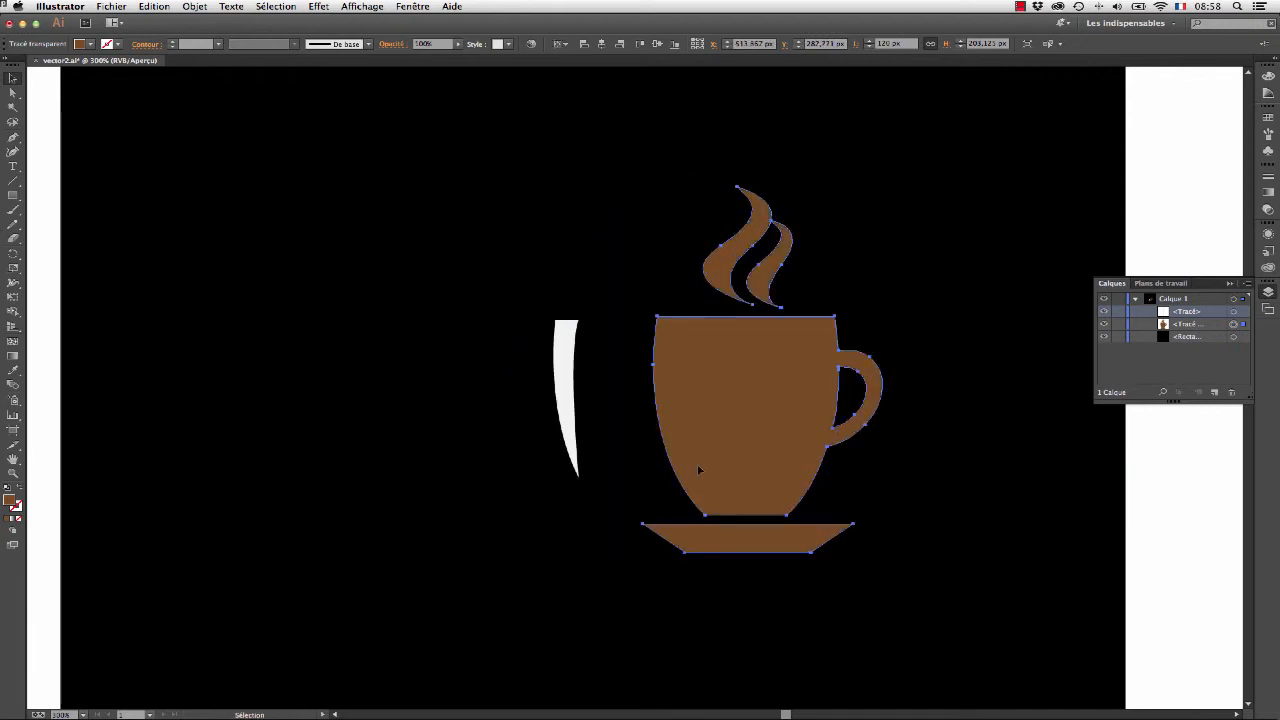
key(super+z)
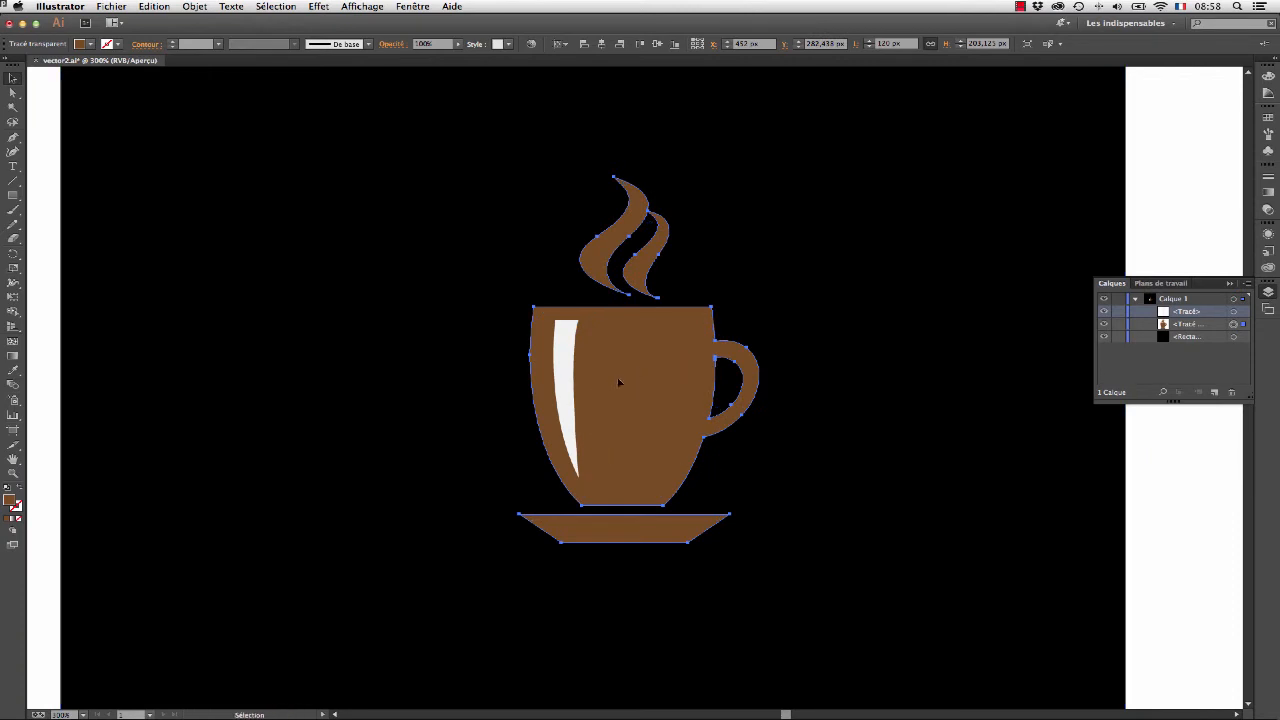
- Group the highlight with the cup's compound path and move the group slightly up and to the left on the black background
shift+click(574, 380)
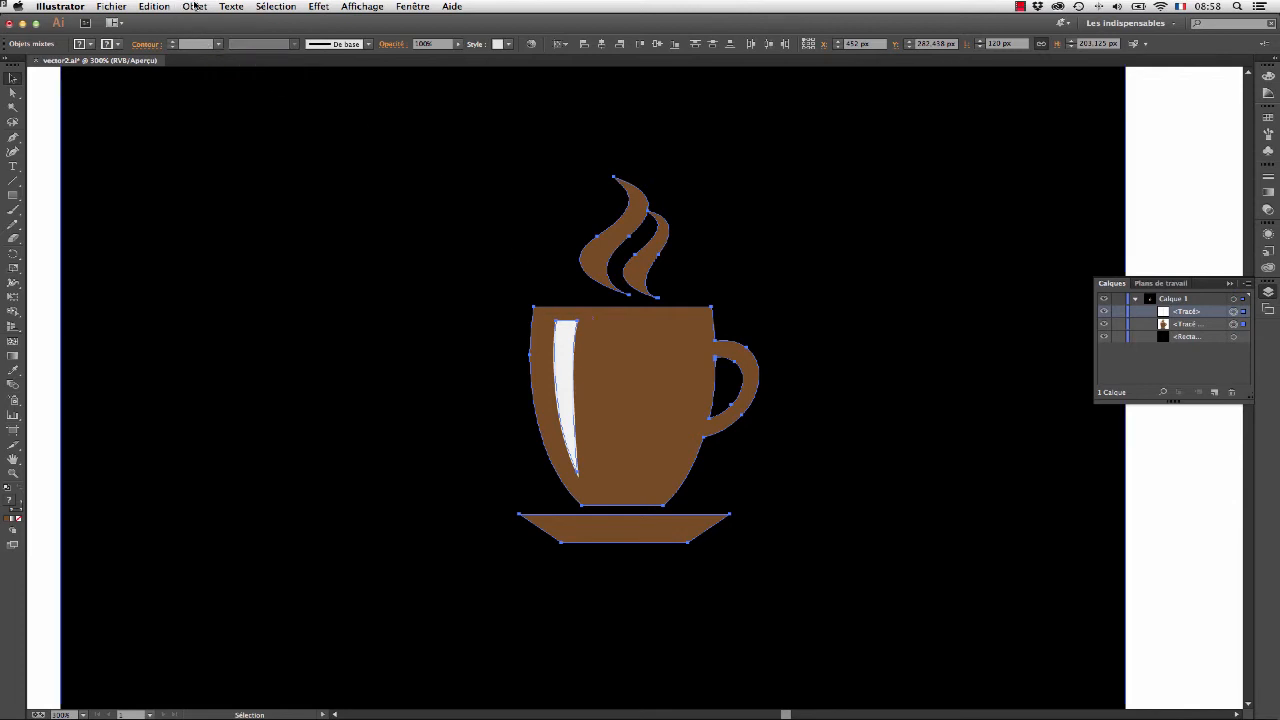
click(194, 7)
click(205, 52)
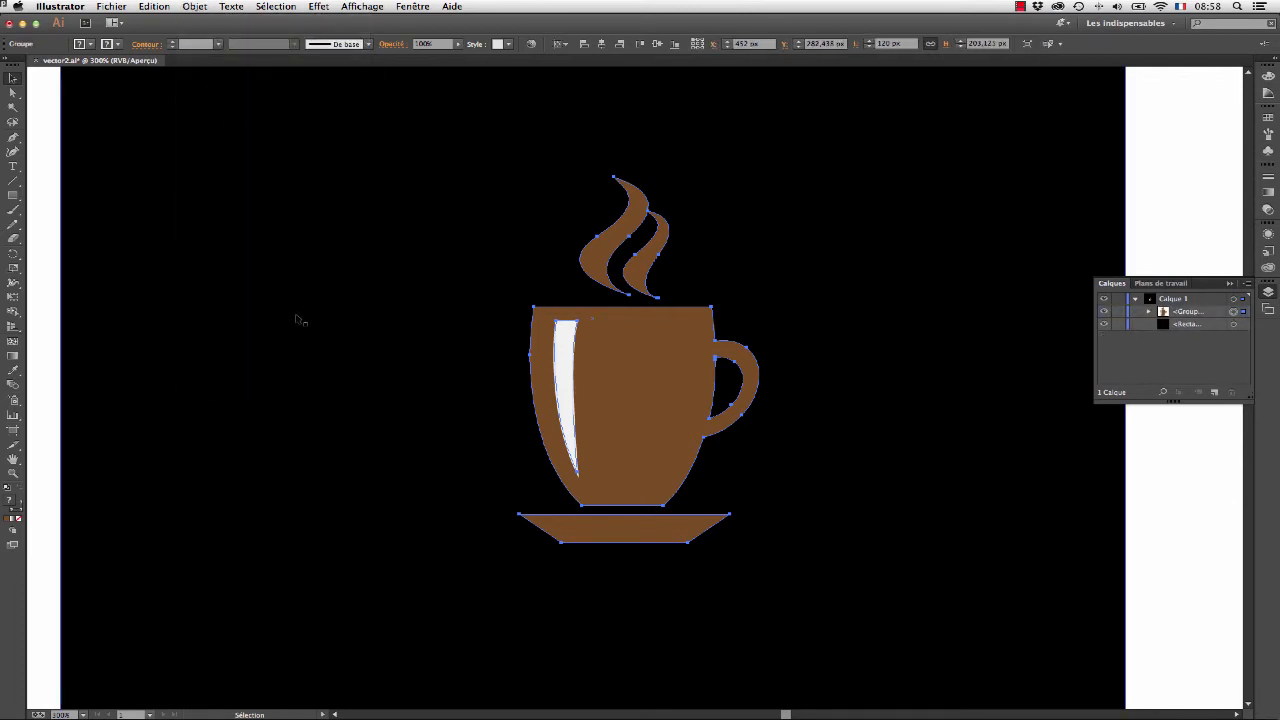
mouse_move(600, 410)
mouse_down()
mouse_move(703, 369)
mouse_move(717, 345)
mouse_move(714, 394)
mouse_move(617, 405)
mouse_up()
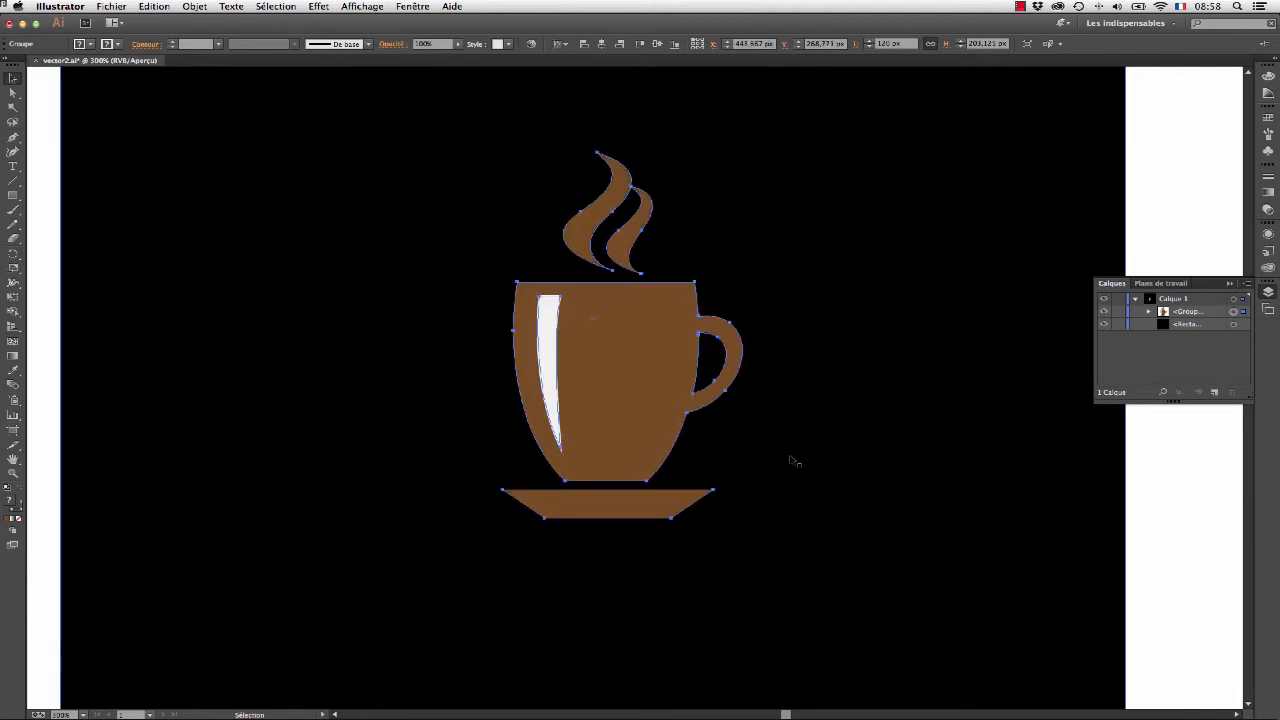